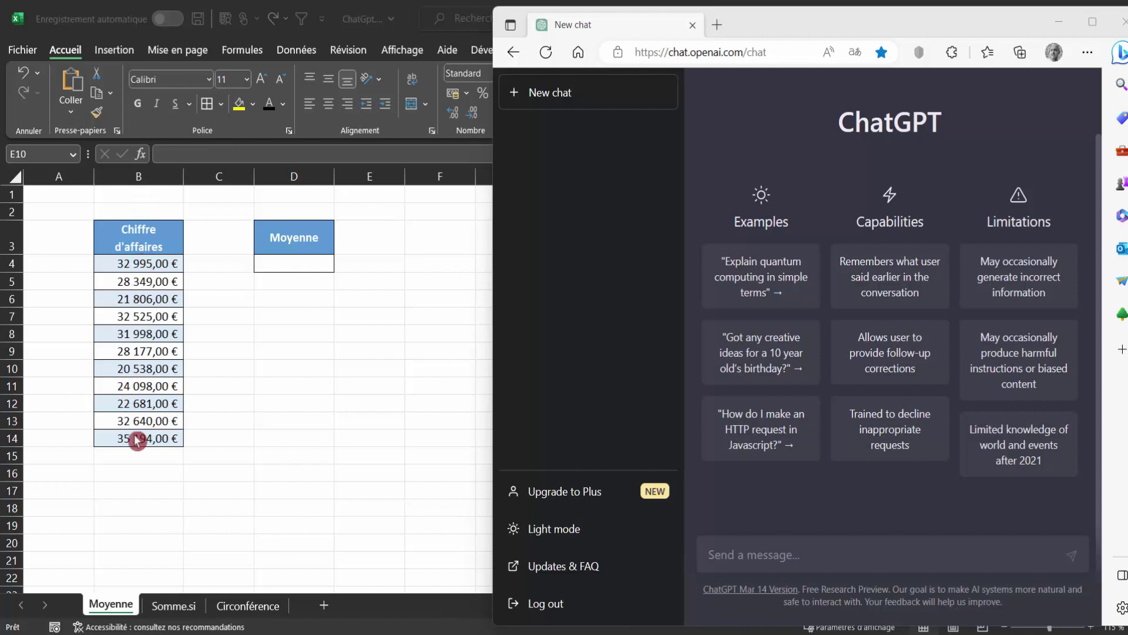
Send ChatGPT a 'bonjour' greeting
click(746, 555)
text(bonjour)
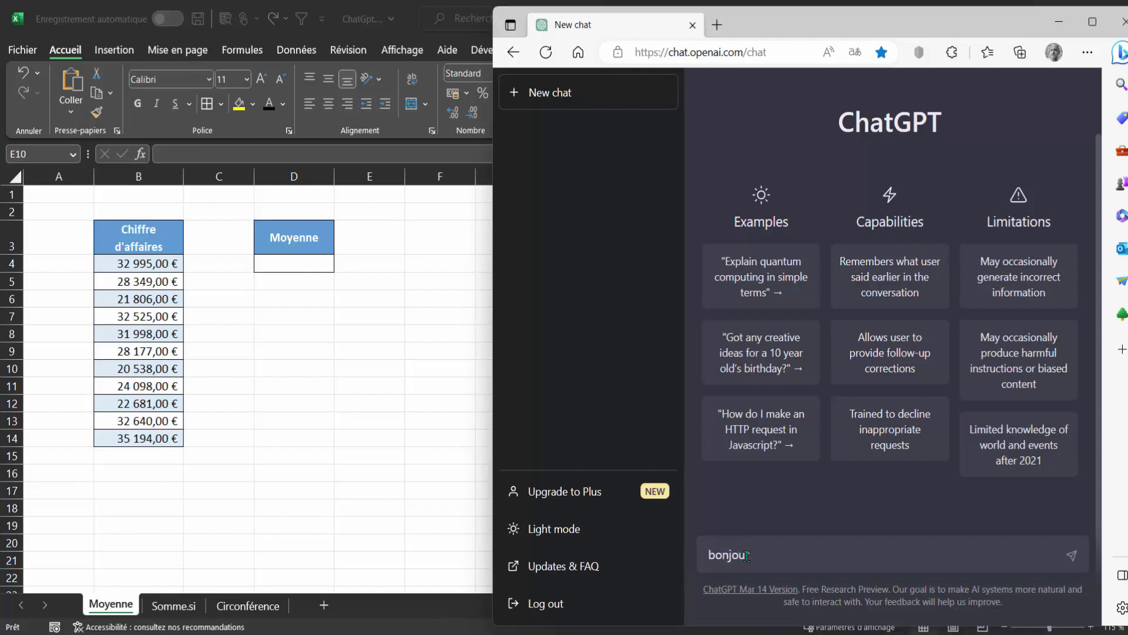
key(Return)
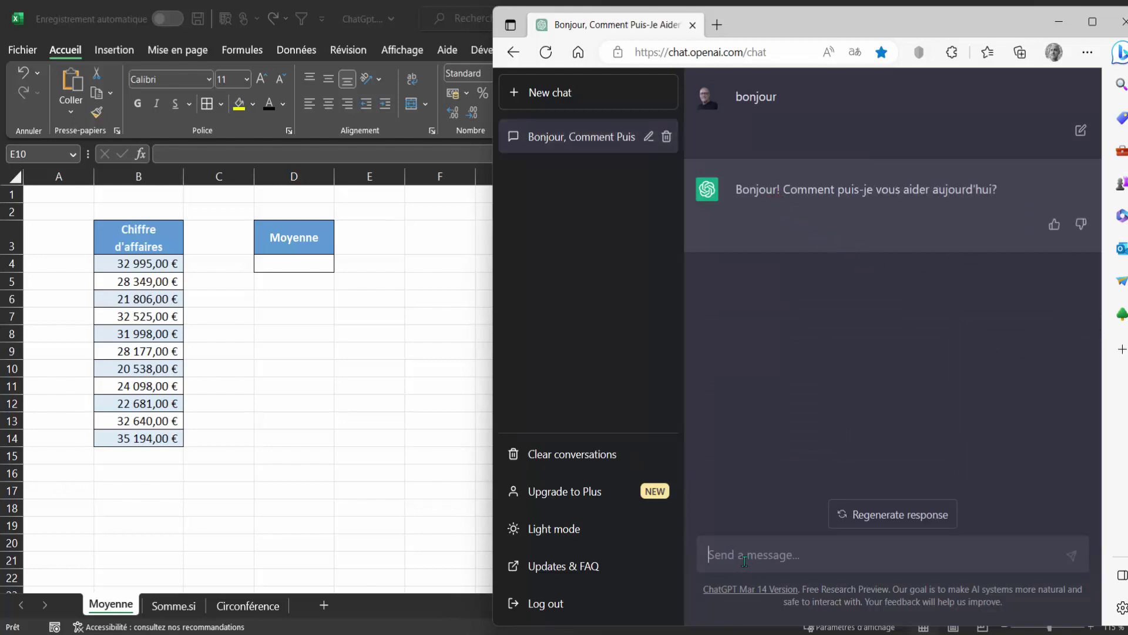
Ask how to average B4:B14 into D4, then select the suggested =MOYENNE(B4:B14) formula
text(a l'aide d'excel comment )
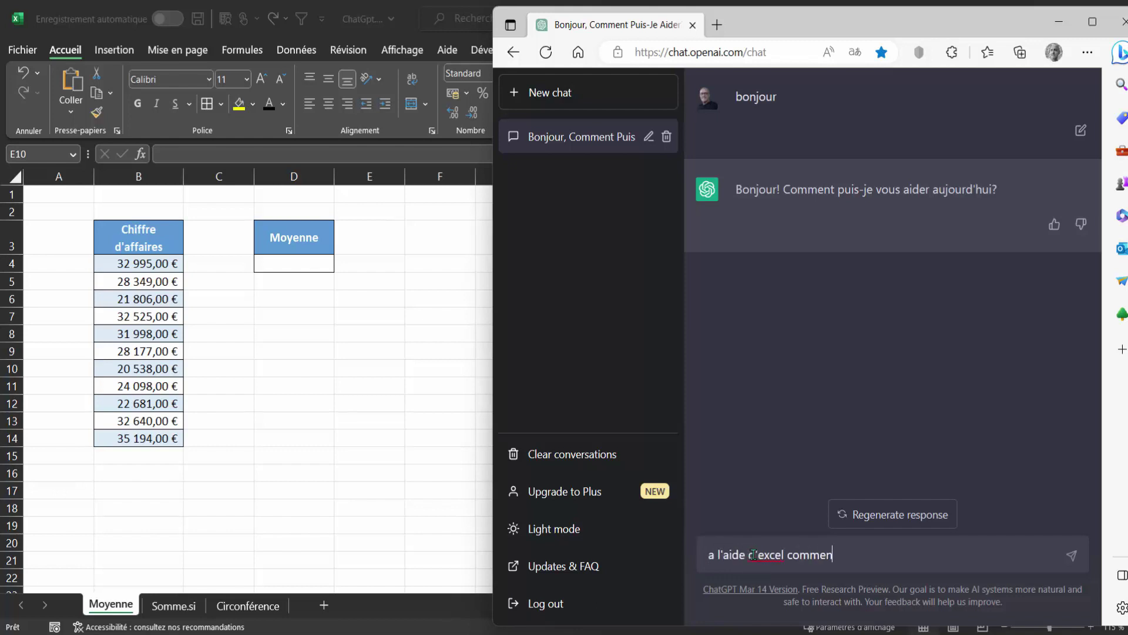
text(puis-je avoir )
text(la moyenne dans la cellule D4 sachant que )
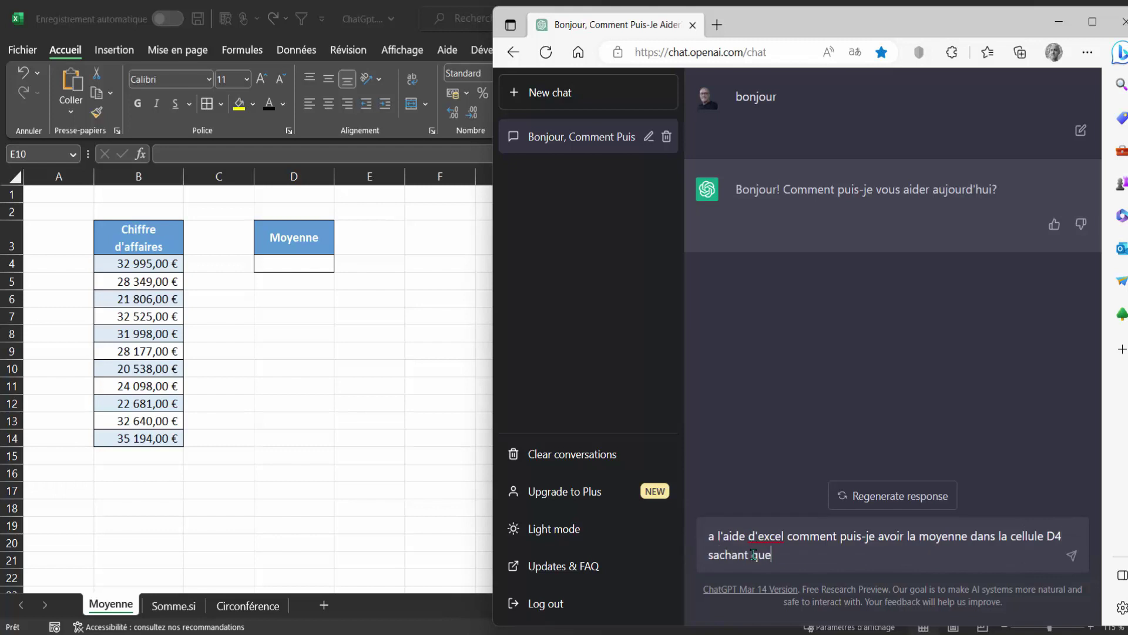
text(les montants sont d)
text(e la cellule B4 à)
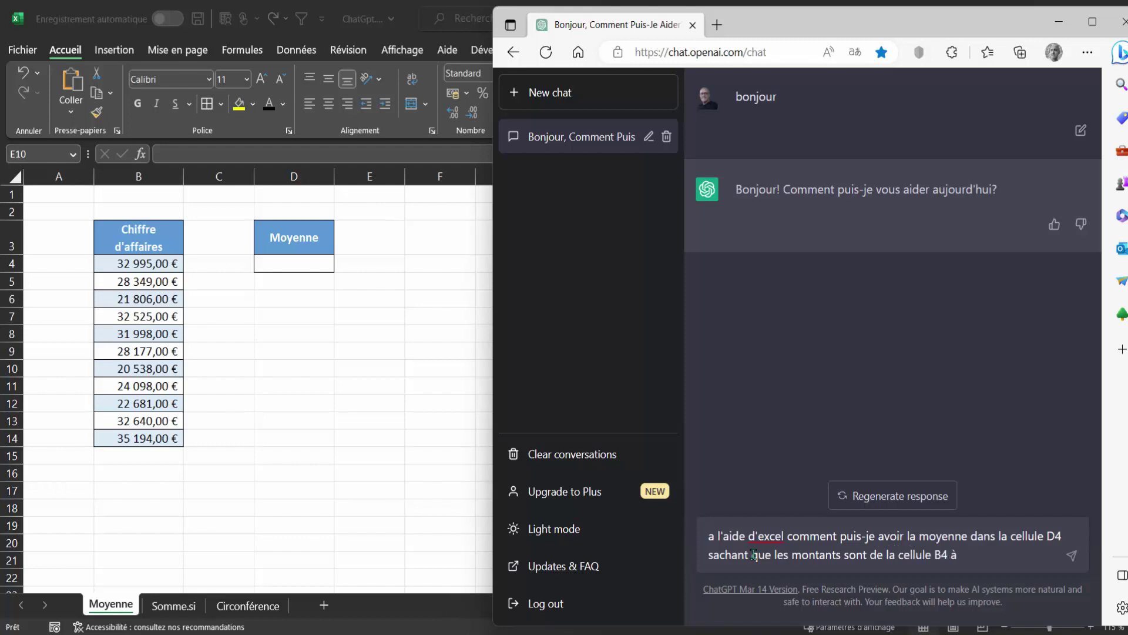
text( B14)
key(Return)
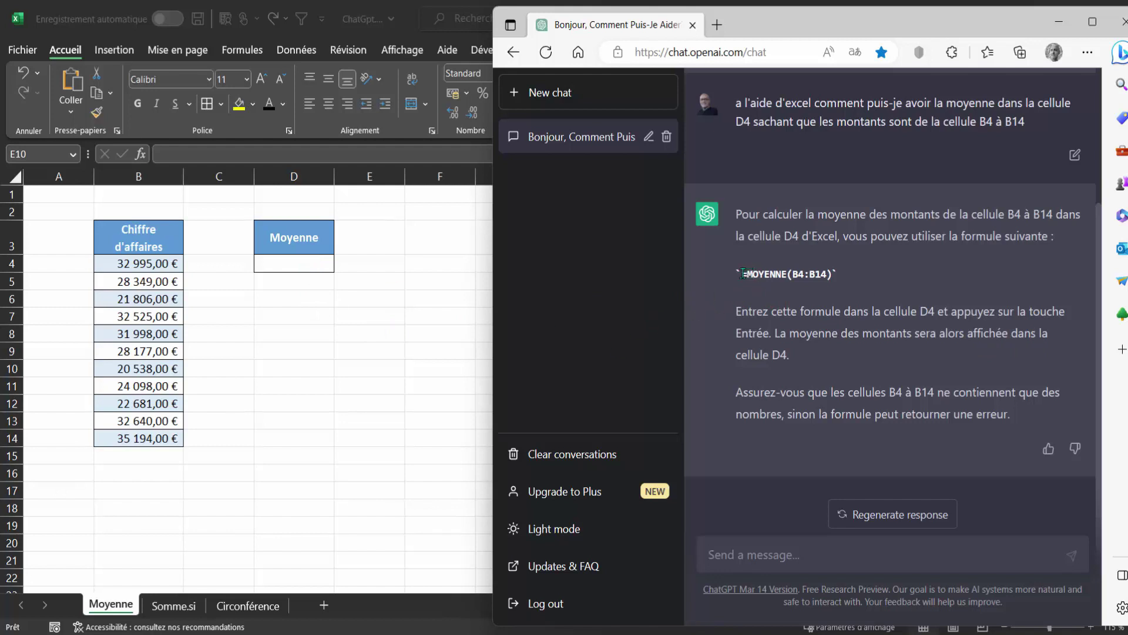
drag(742, 273, 833, 274)
Paste the copied =MOYENNE(B4:B14) formula into cell D4 and confirm it
key(ctrl+c)
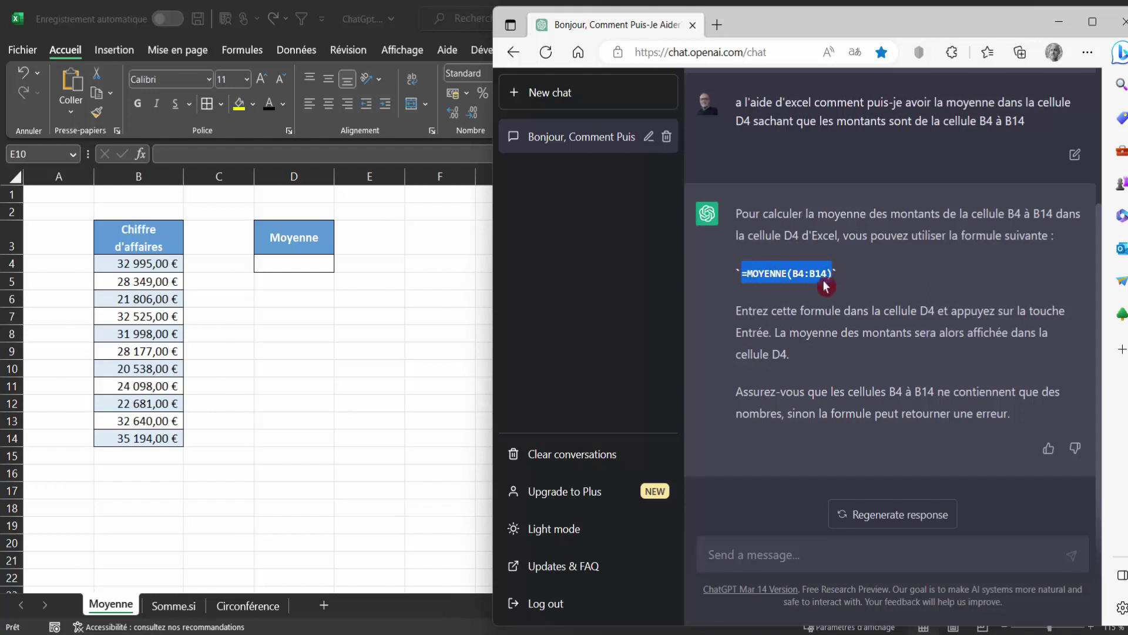
click(317, 270)
click(310, 264)
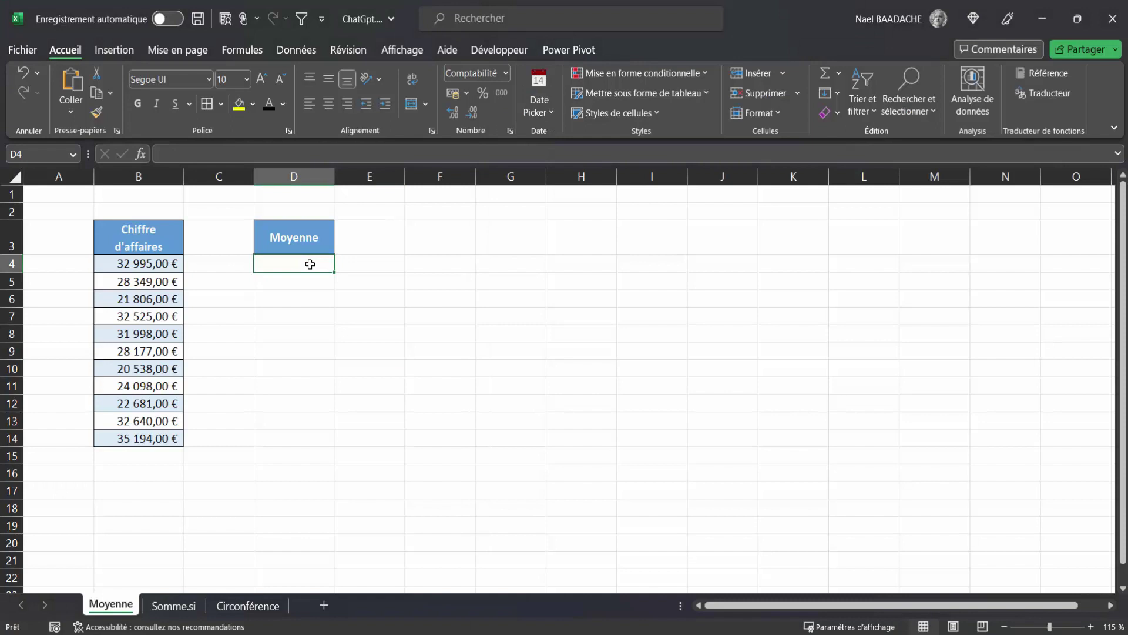
key(ctrl+v)
key(F2)
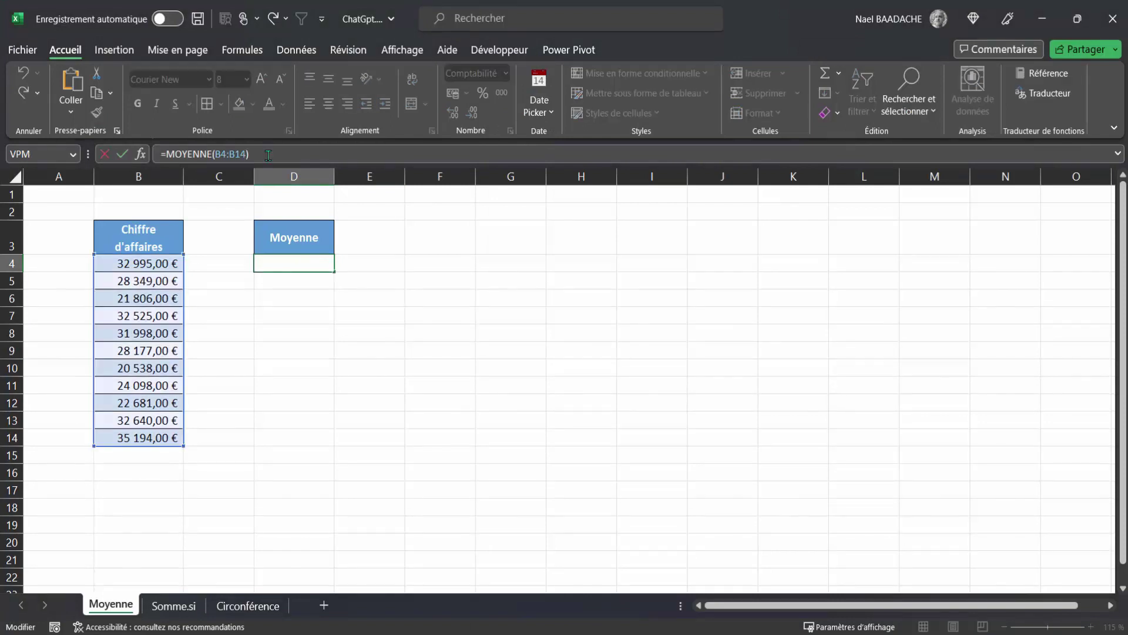
key(Return)
Give D4 a dark font colour and select B4:B14 to verify the average
click(304, 266)
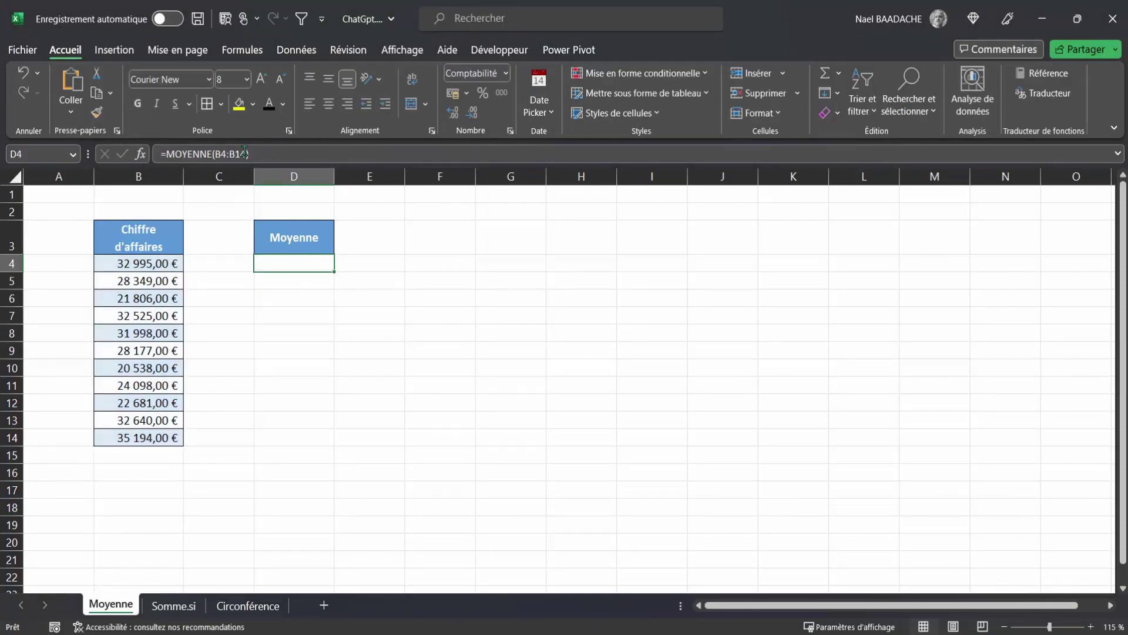
click(268, 107)
click(147, 263)
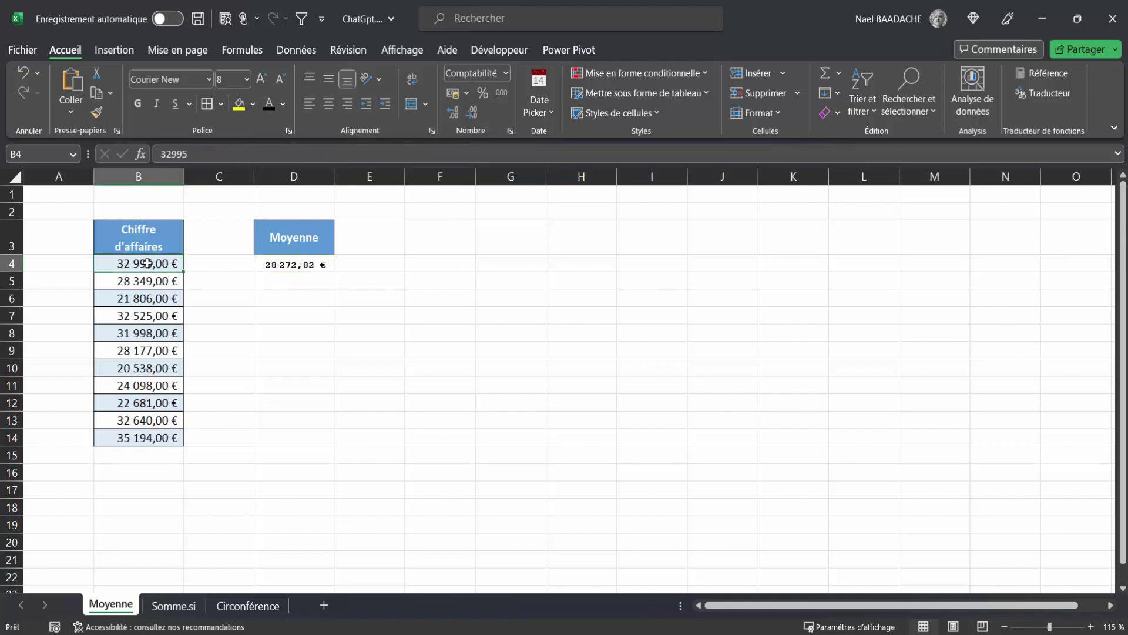
drag(148, 264, 140, 438)
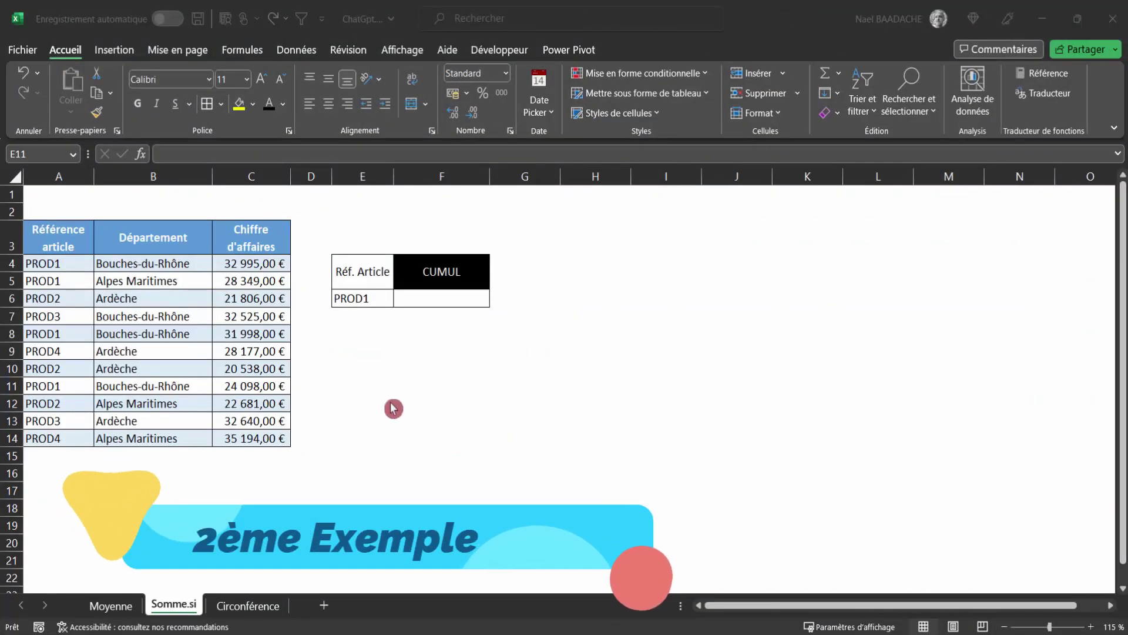
Review the Somme.si data: target cell F6, PROD1 criterion in E6, references and amounts columns
click(446, 299)
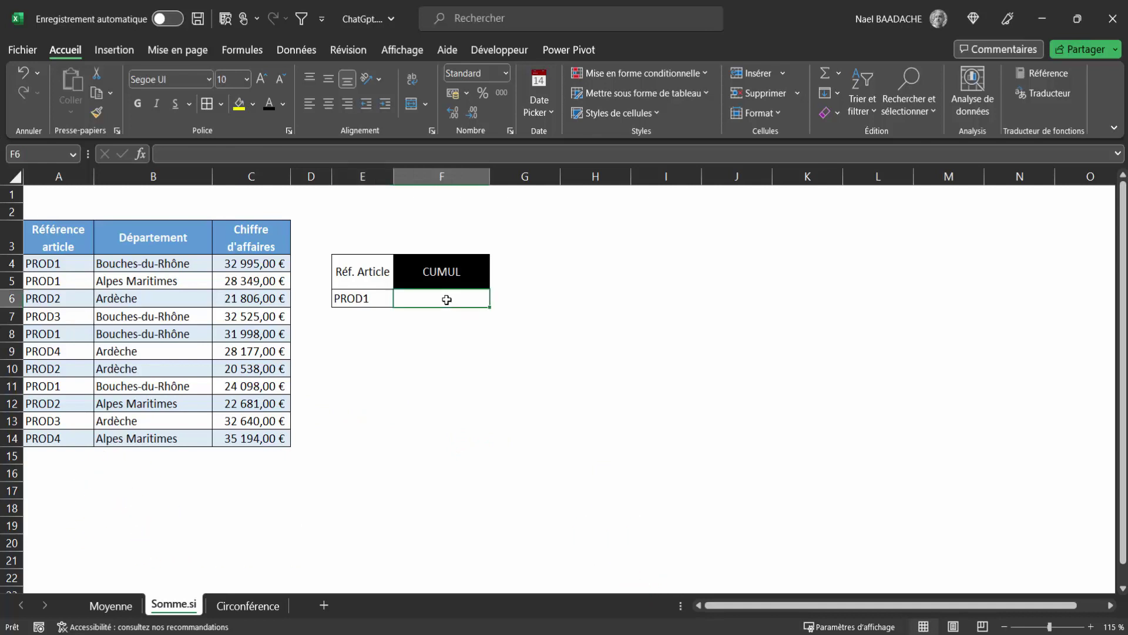
click(357, 297)
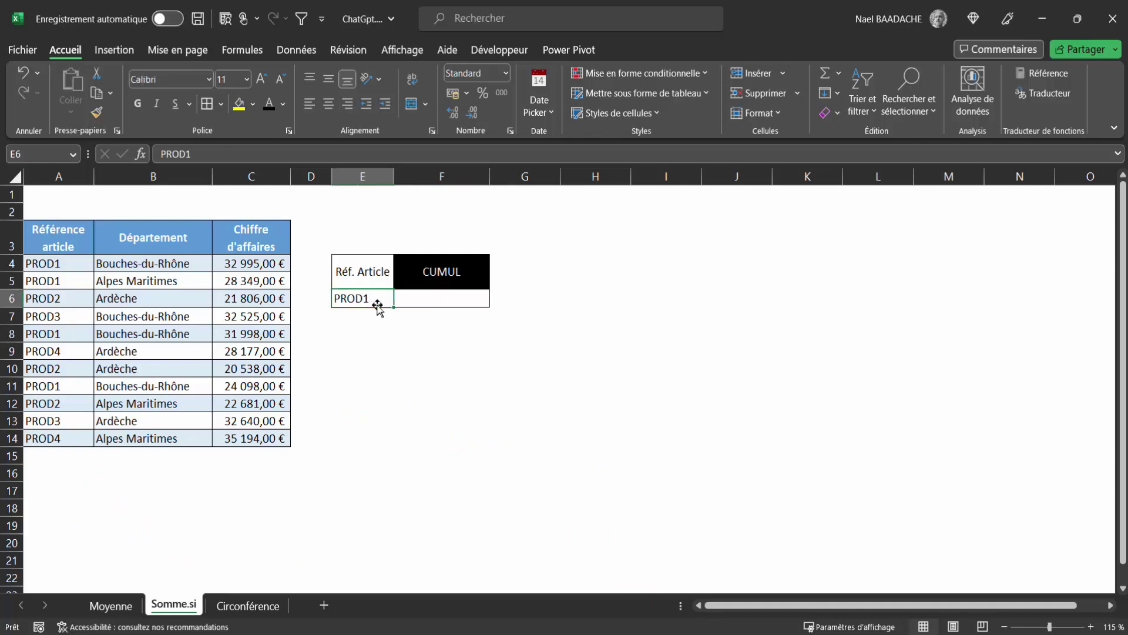
click(52, 265)
click(51, 281)
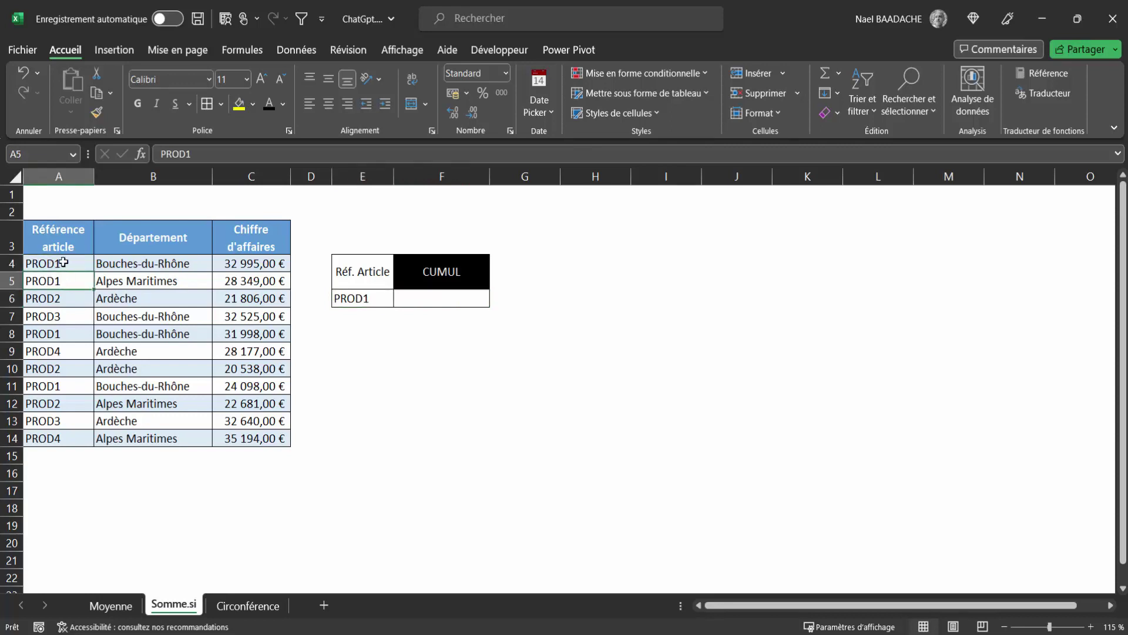
click(253, 263)
click(250, 276)
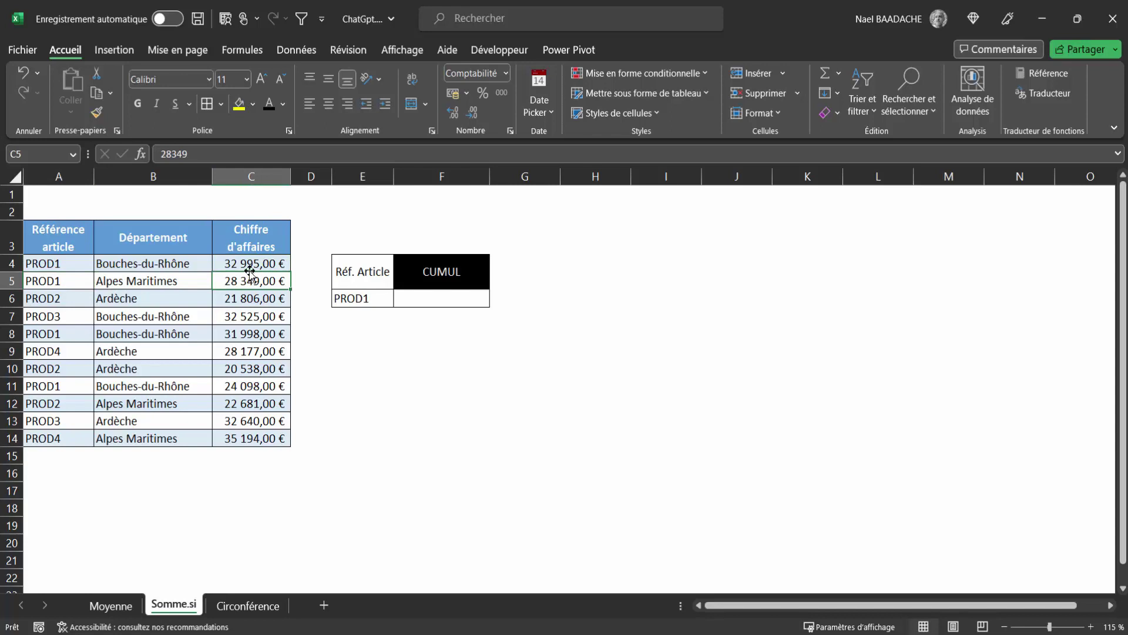
click(59, 265)
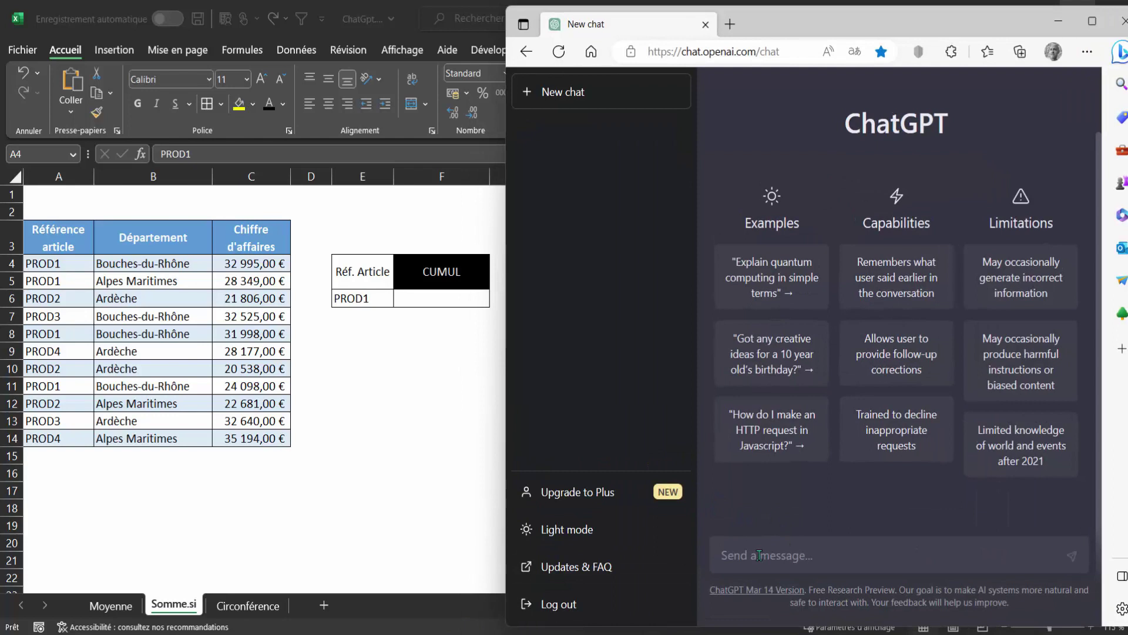
Ask ChatGPT for the PROD1 sum formula for F6 and copy =SOMME.SI(A4:A15;E6;C4:C15)
key(ctrl+v)
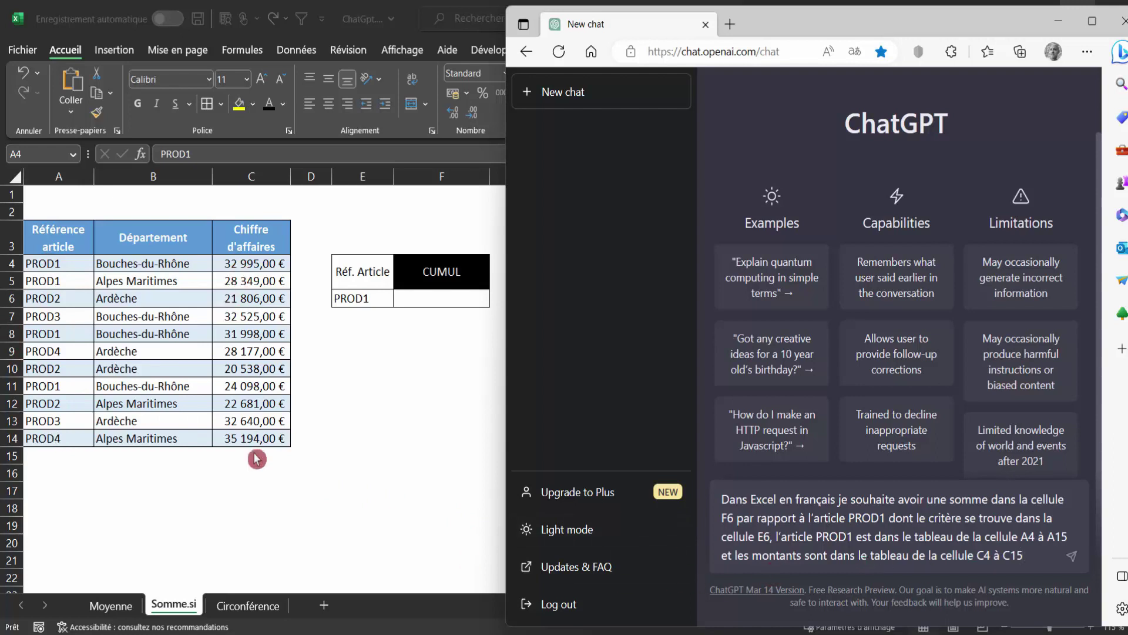
click(1072, 557)
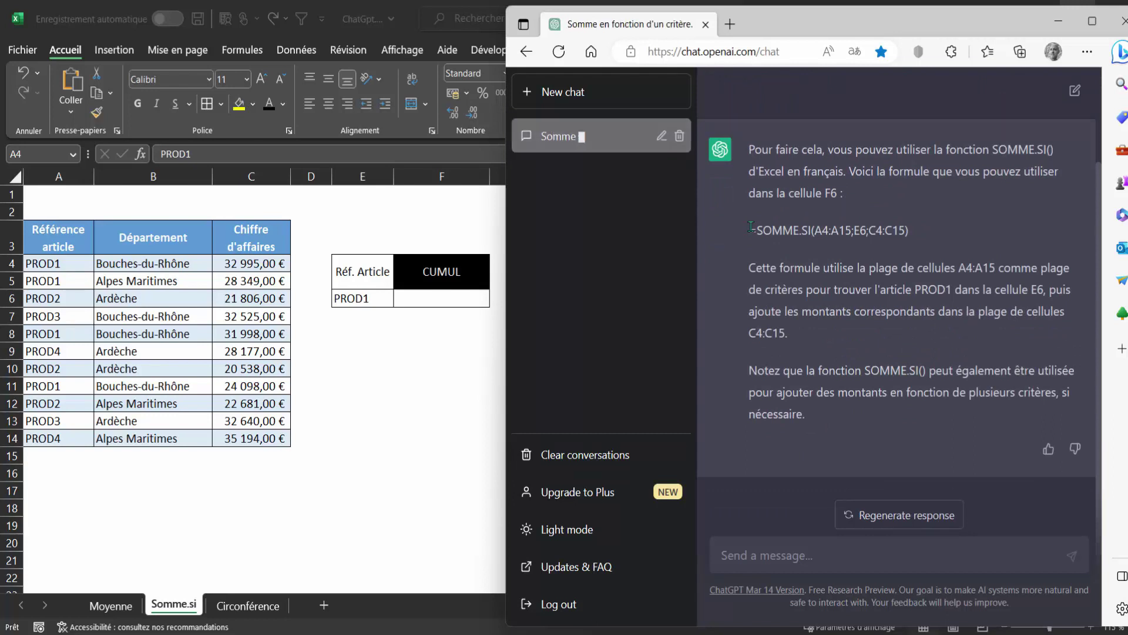
drag(751, 229, 913, 233)
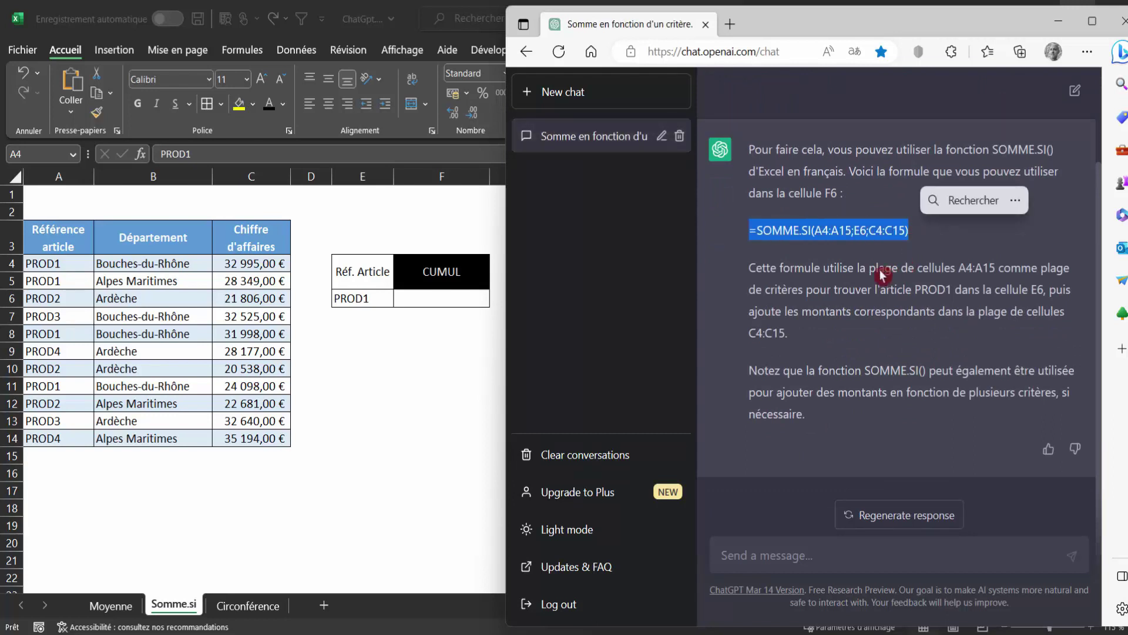
key(ctrl+c)
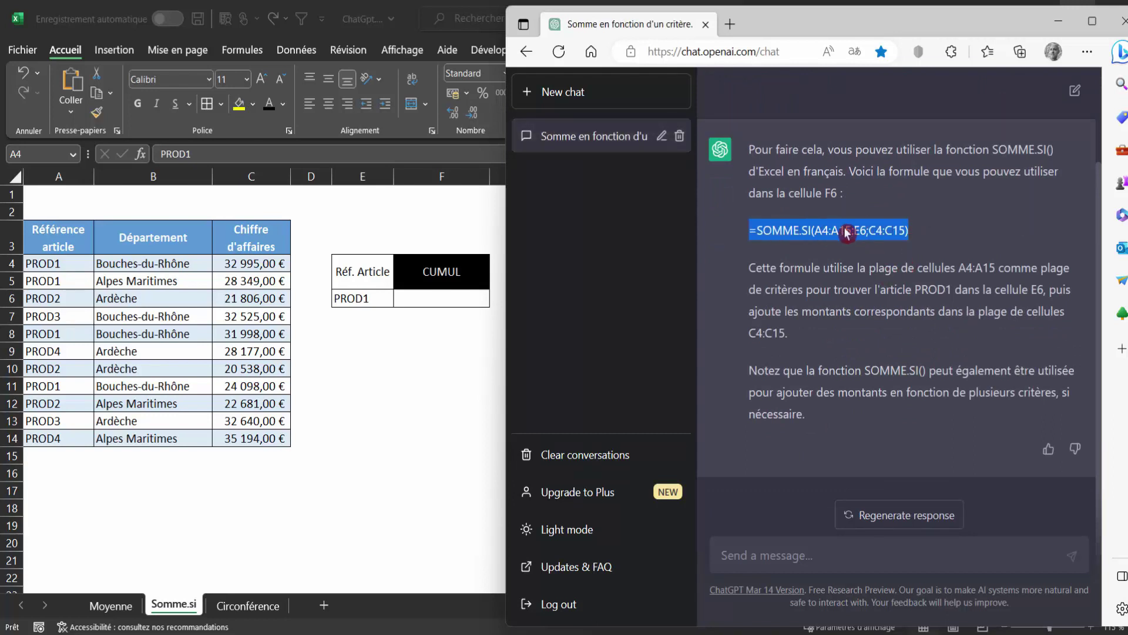
click(432, 299)
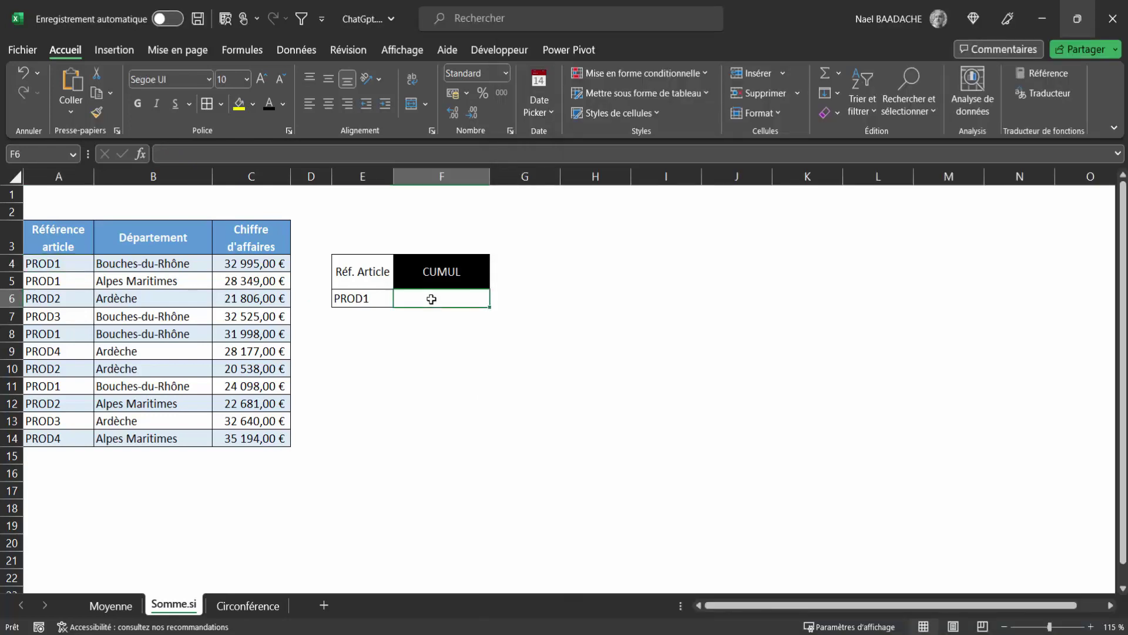
Paste the SOMME.SI formula into F6 in dark text; check C4, C5, C8, C11 total 117440
key(ctrl+v)
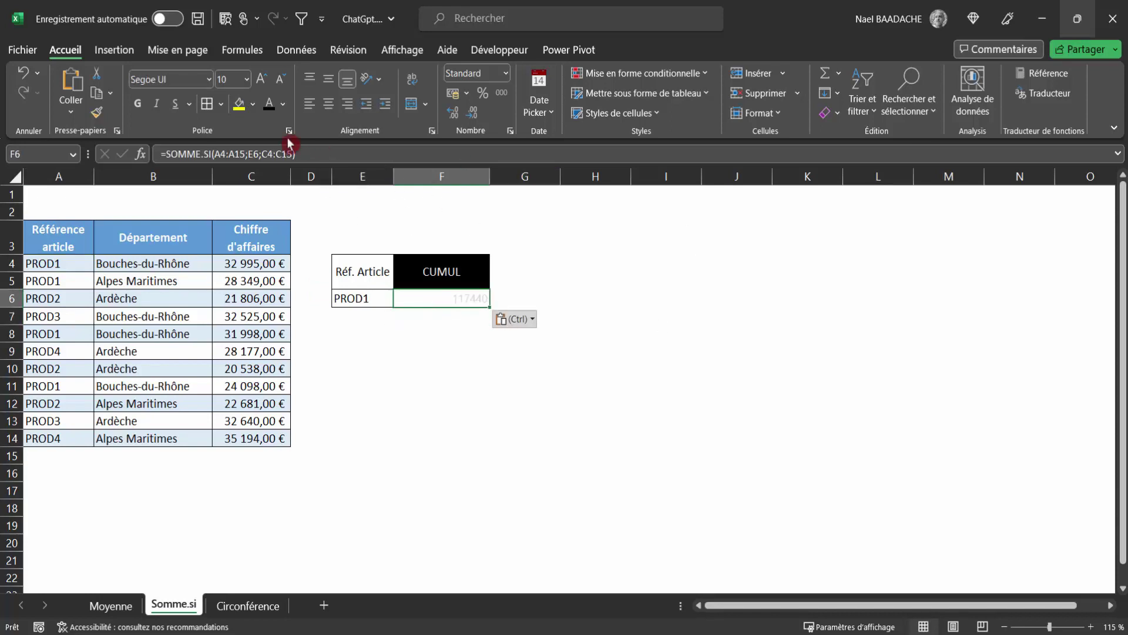
click(269, 106)
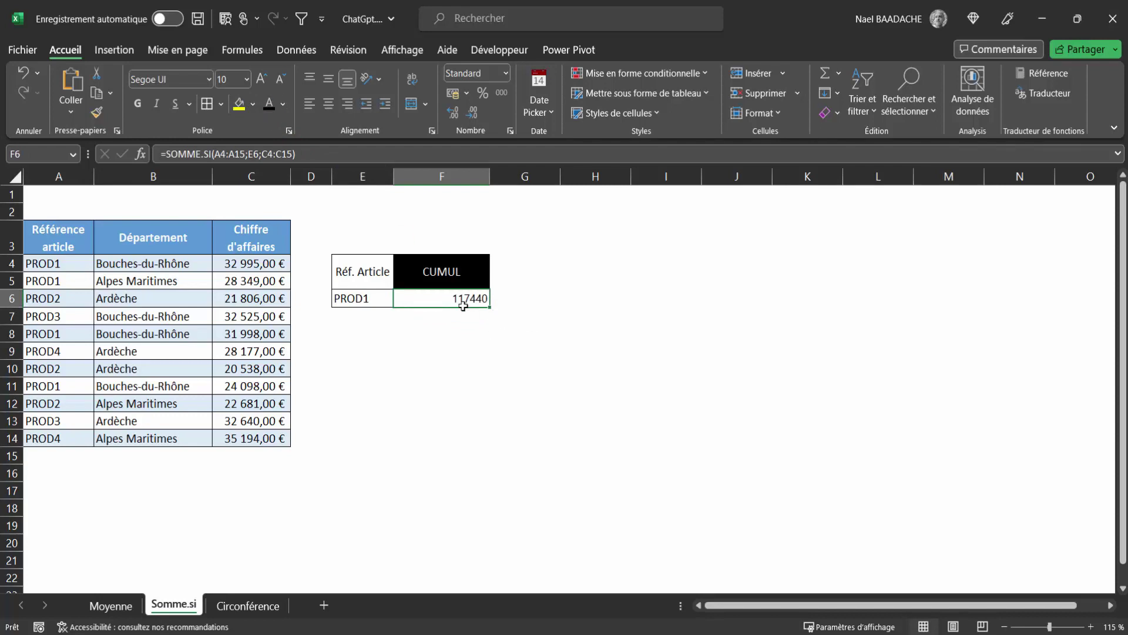
click(255, 265)
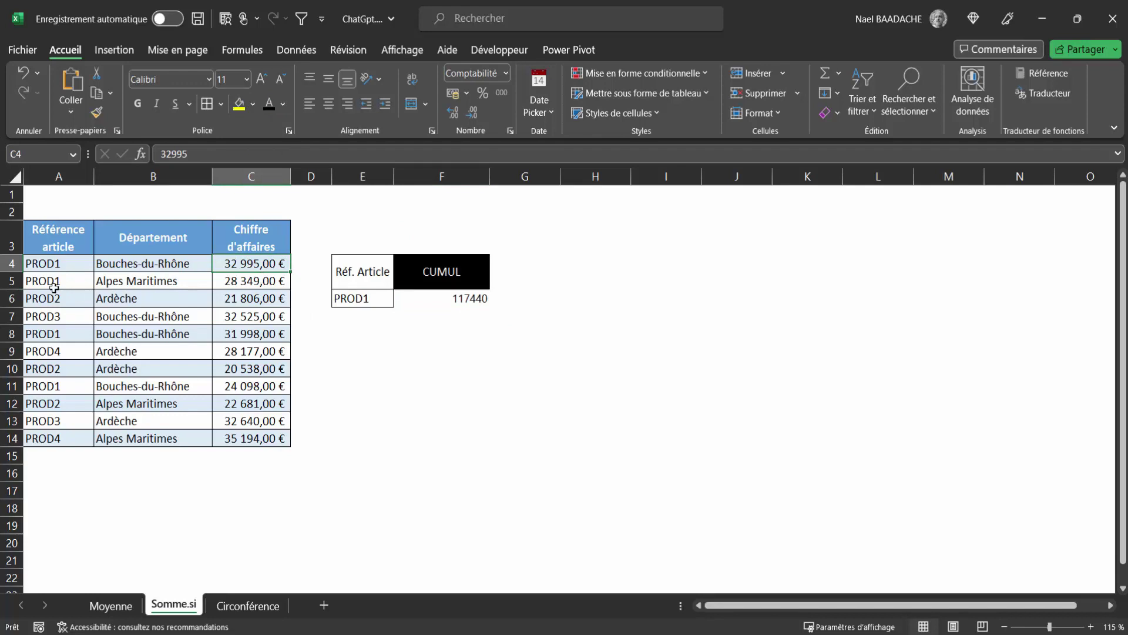
ctrl+click(239, 281)
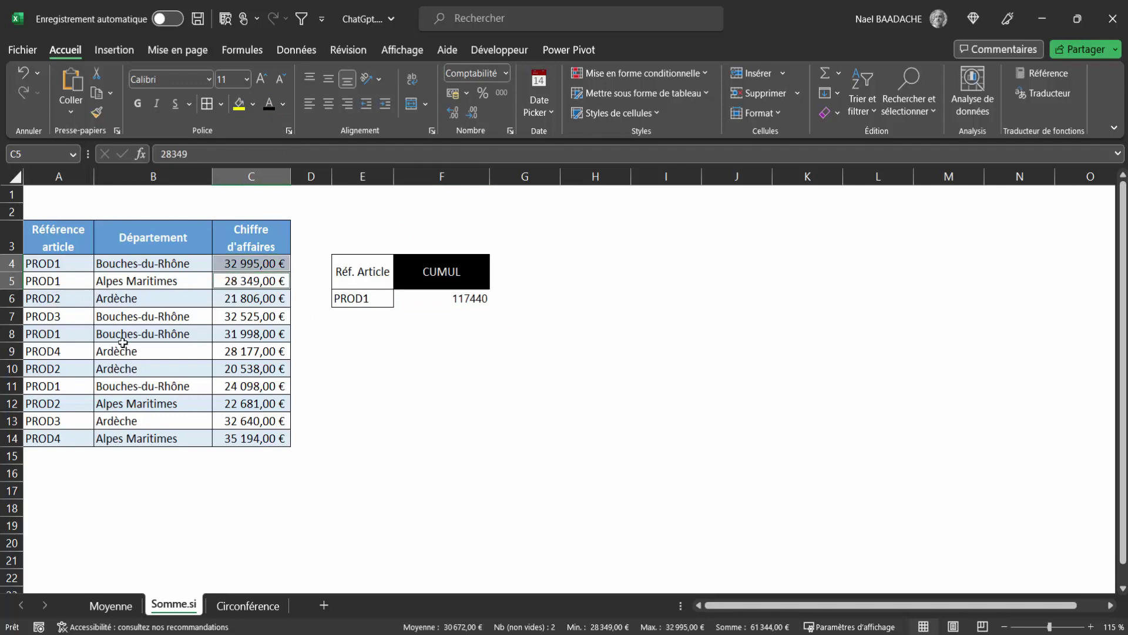
ctrl+click(250, 335)
ctrl+click(251, 383)
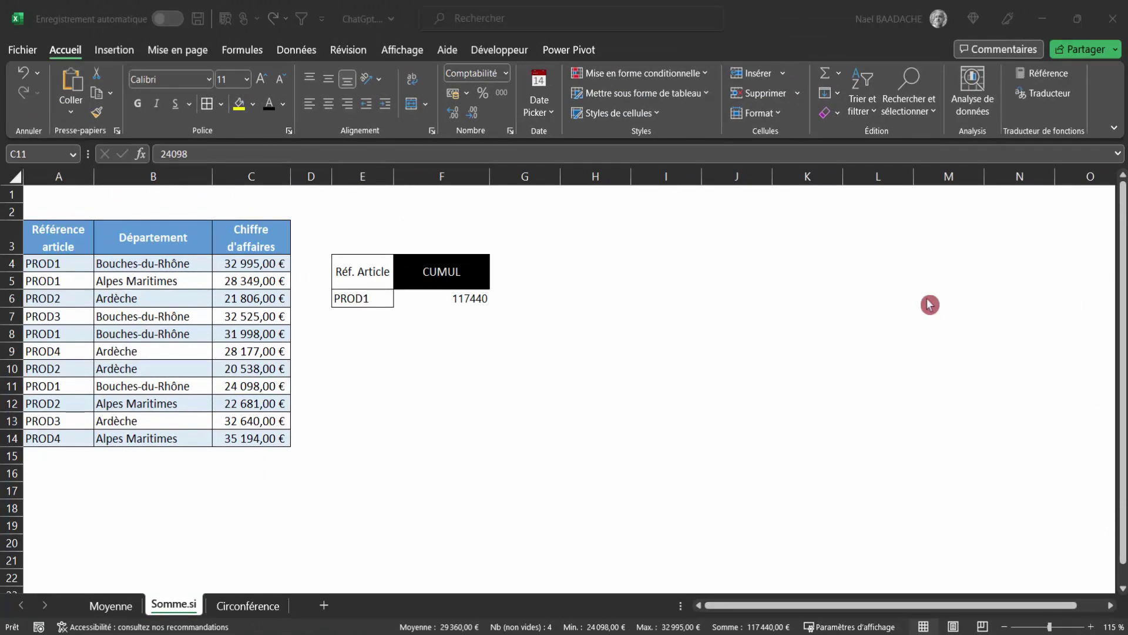
click(447, 303)
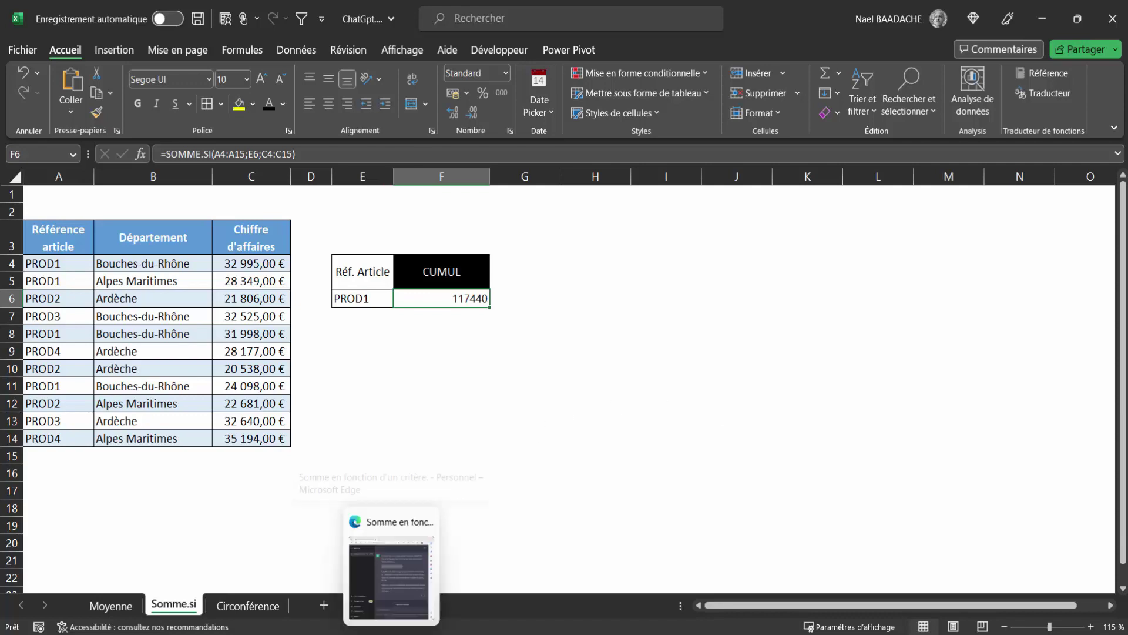
Ask ChatGPT 'comment changer le format en euros de la cellule F6', then return to Excel
click(391, 576)
click(754, 555)
text(p)
key(BackSpace)
text(comment changer)
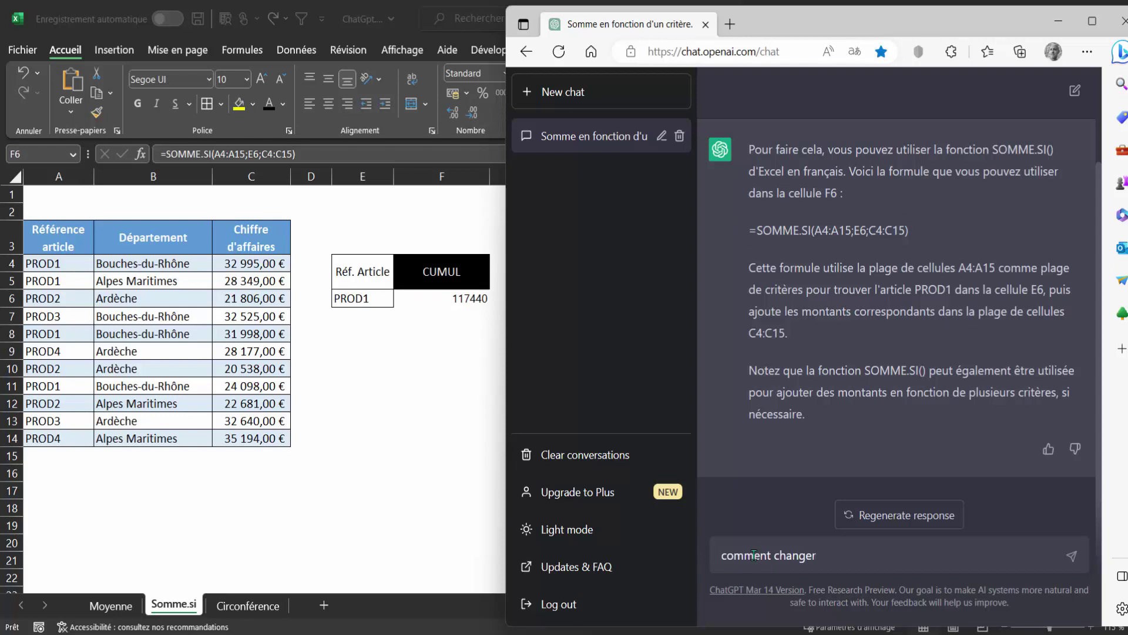
text( le format en euros de la cellule F6)
key(Return)
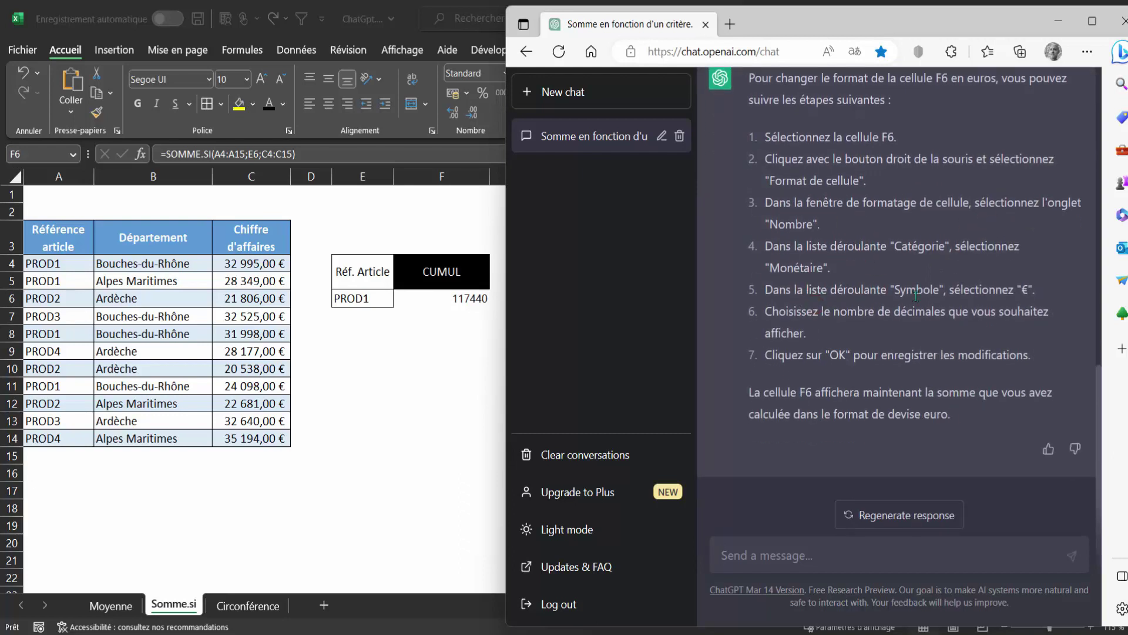
key(alt+Tab)
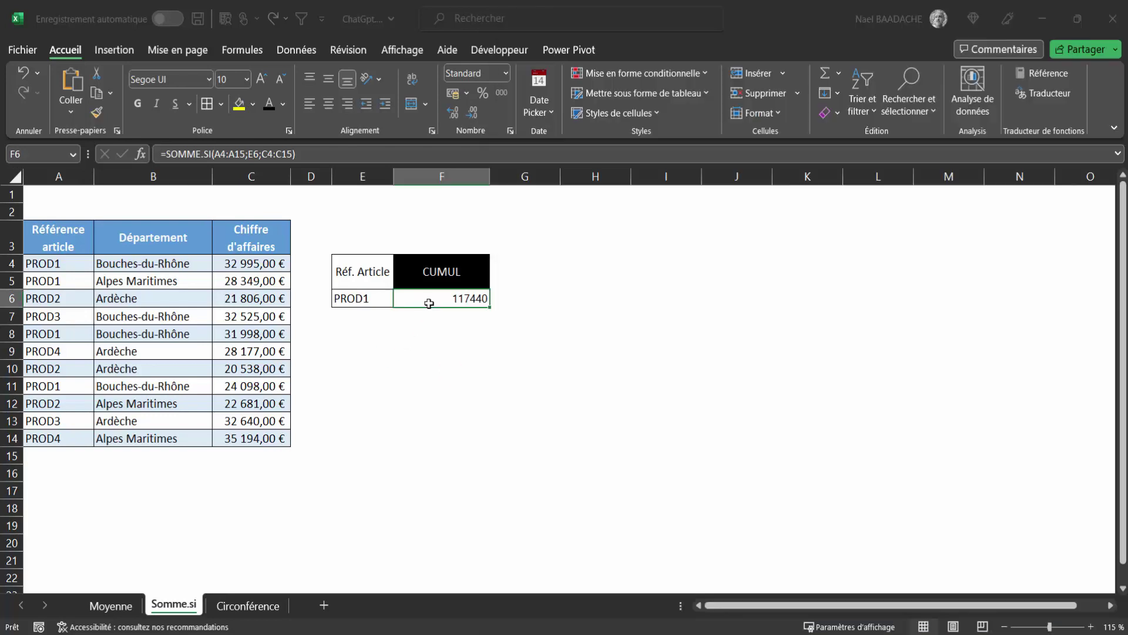
click(433, 301)
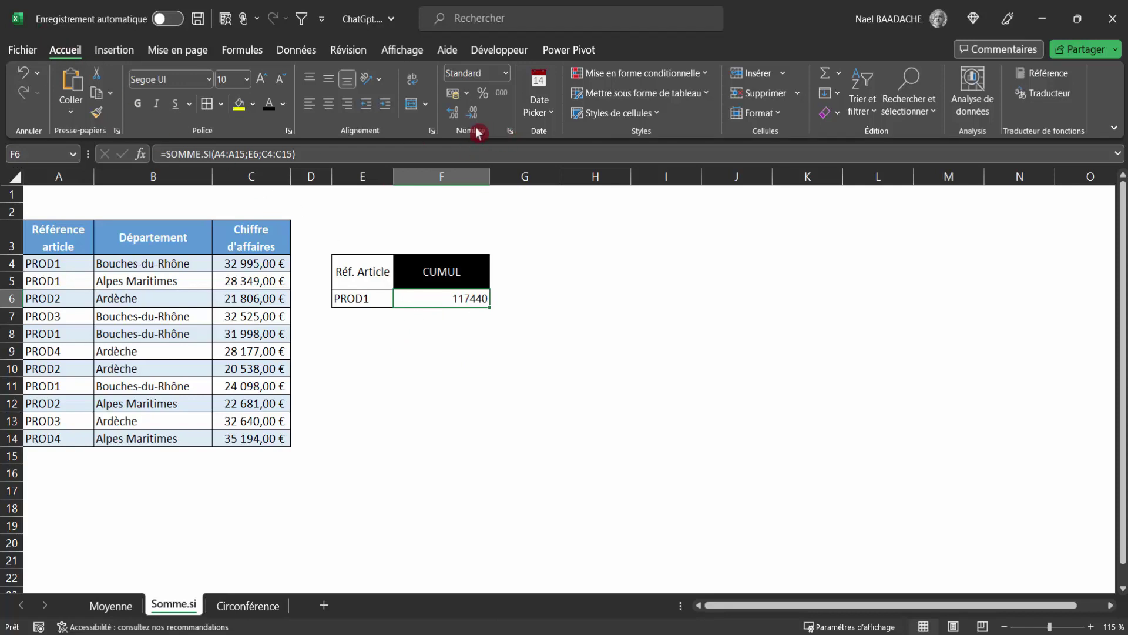
Apply the Monétaire currency format to F6 from the number format list
click(509, 73)
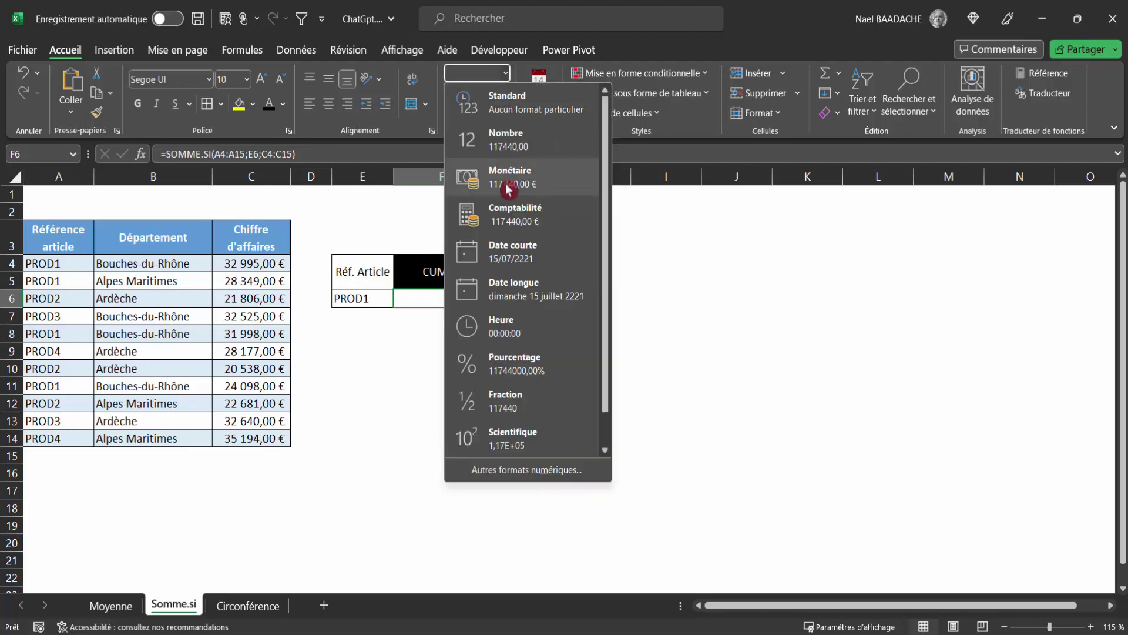
click(510, 183)
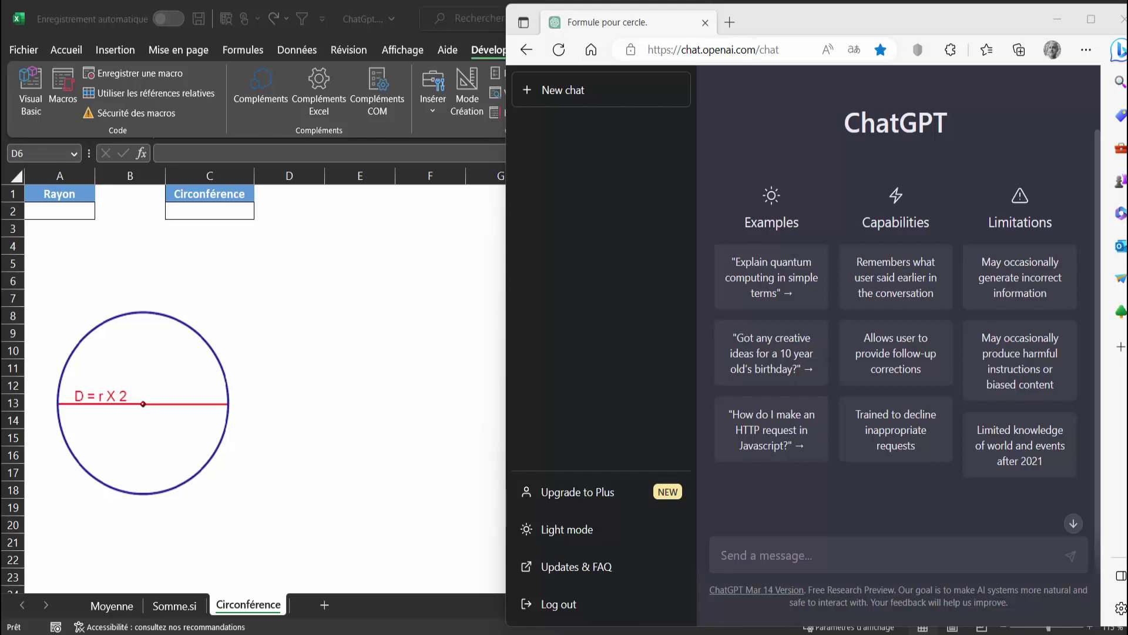
Ask 'comment calculer la circonférence d'un cercle' and start a follow-up request for VBA code
click(766, 555)
text(comment calculer la circonférence d'un cercle)
key(Return)
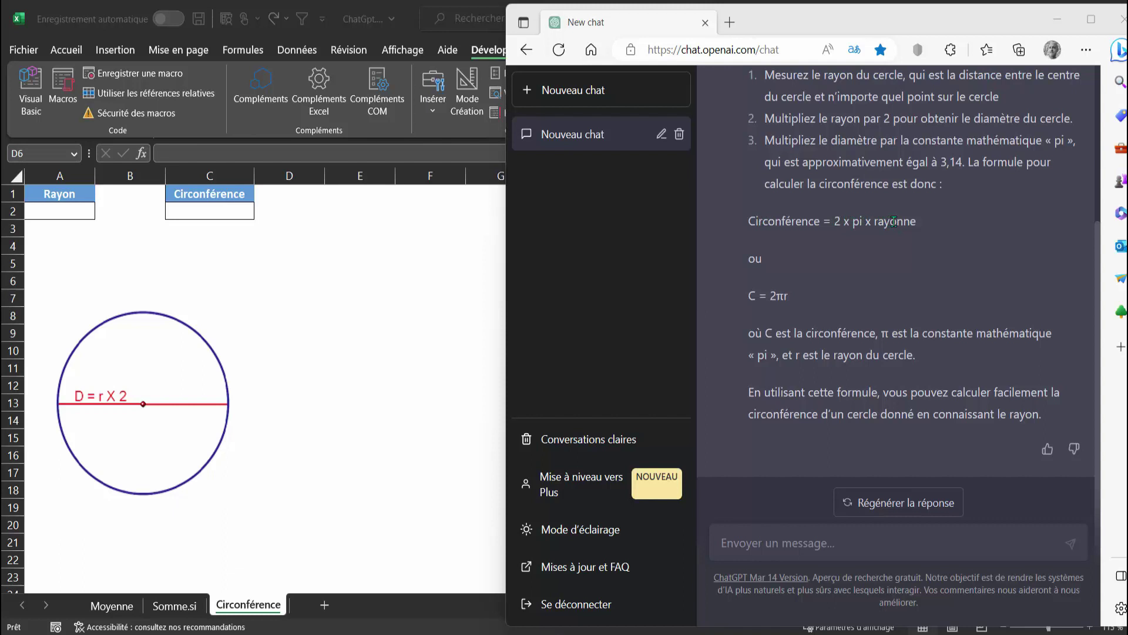
click(786, 442)
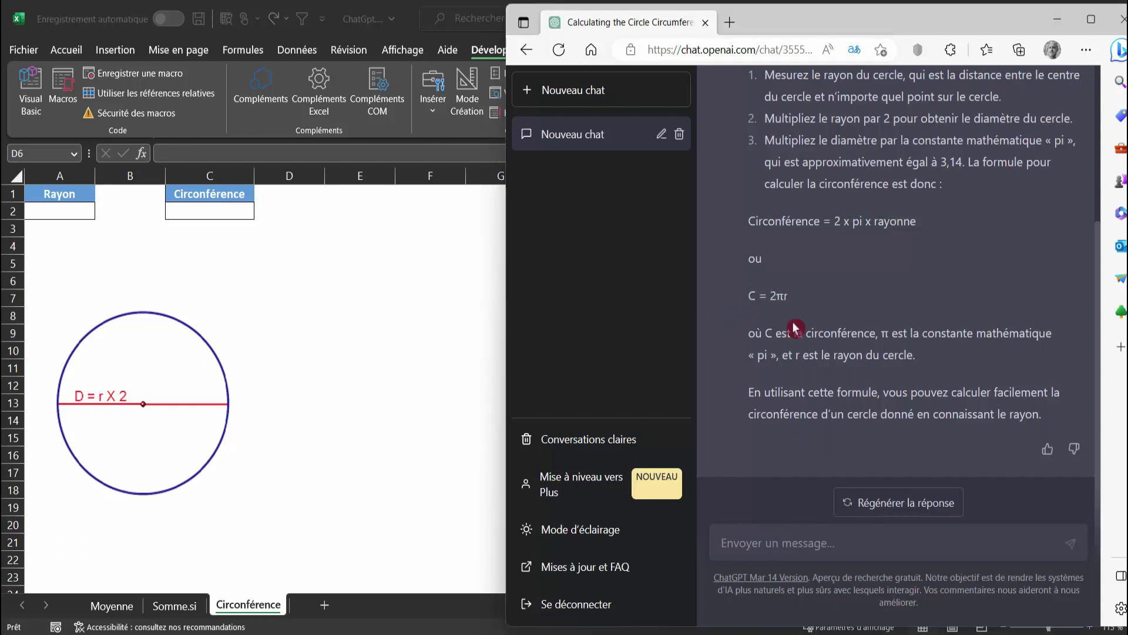
text(donne le code vba excel pour calculer une)
Request Excel VBA code computing the circumference in C2 from the radius in A2
key(BackSpace)
key(BackSpace)
text(irconférence)
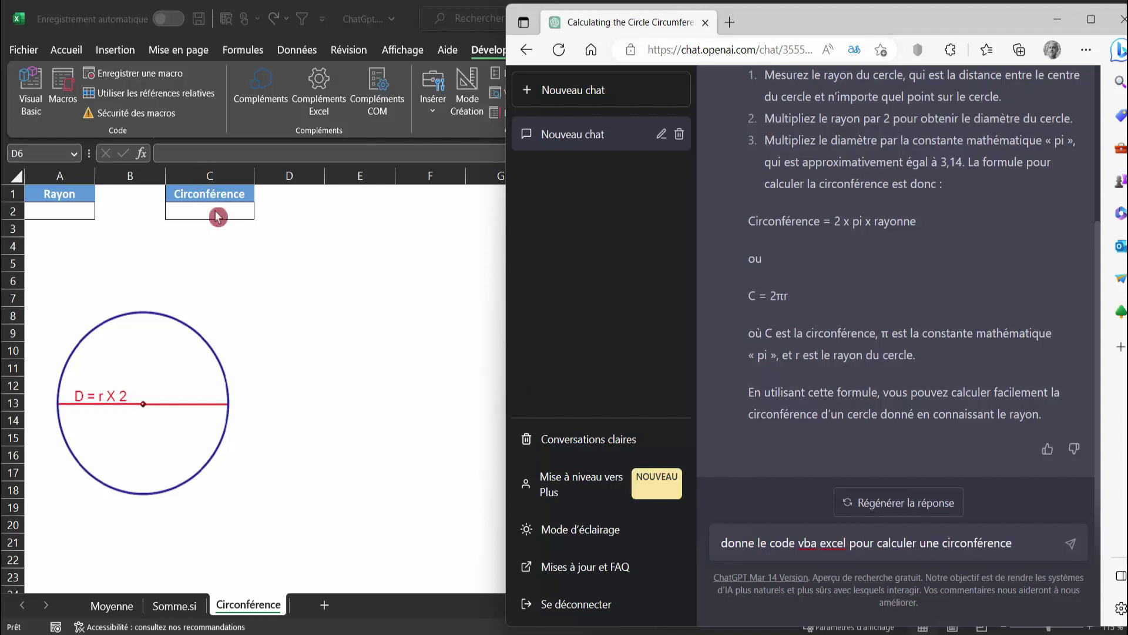
text( se trouvant dans la cellule C2 tout en sachant que le rayon se t)
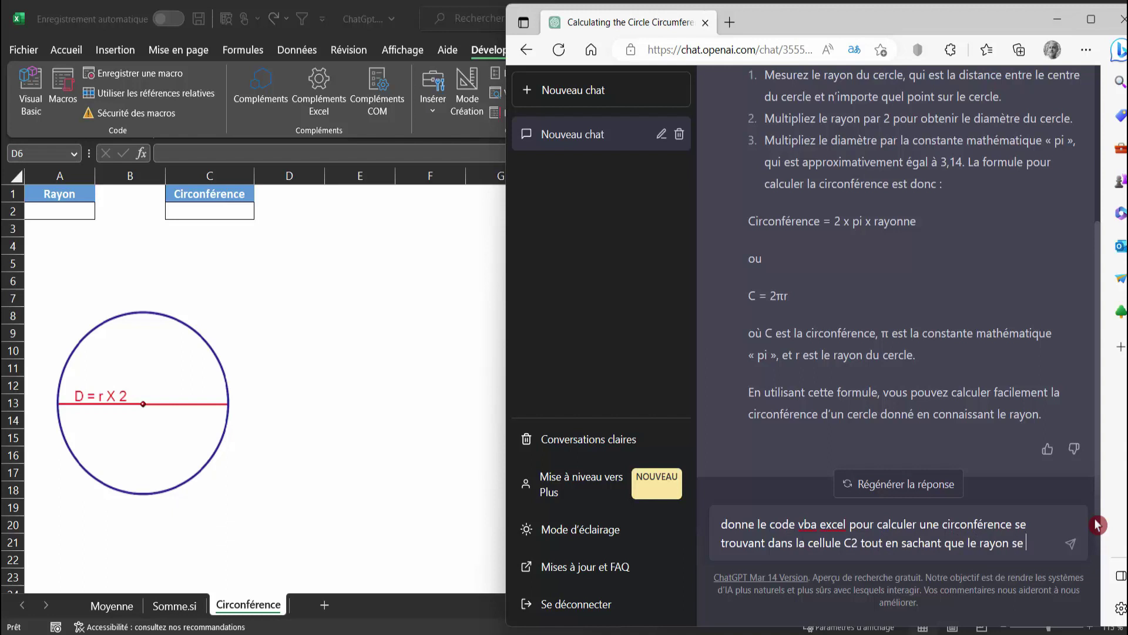
text(rouve dans la c)
text(ellule A2)
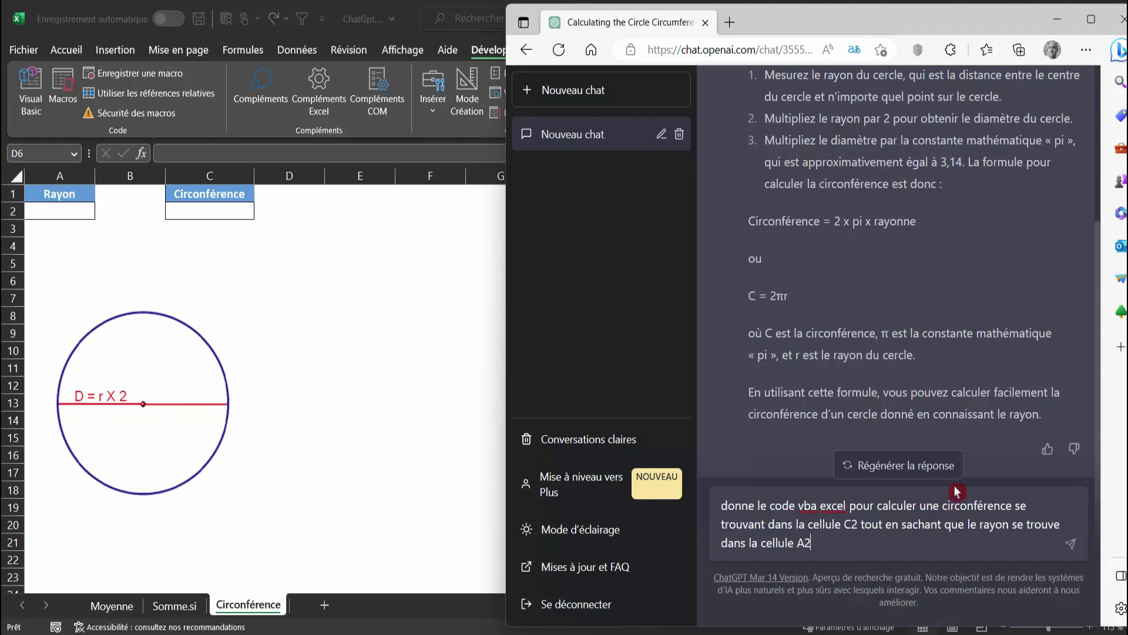
key(Return)
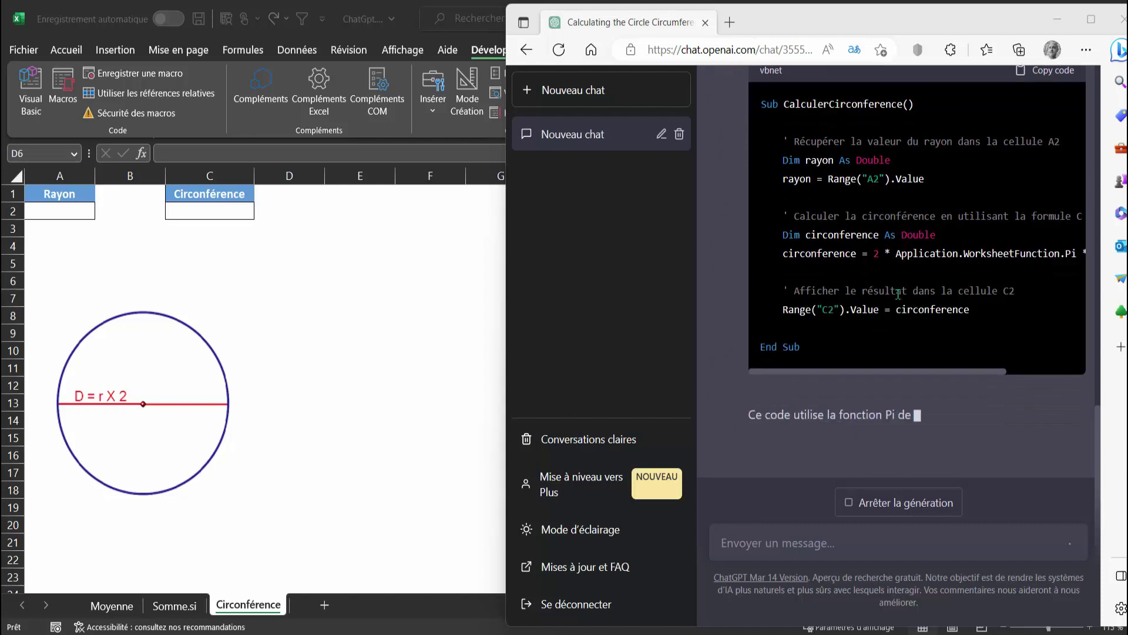
scroll(908, 282, up, 2)
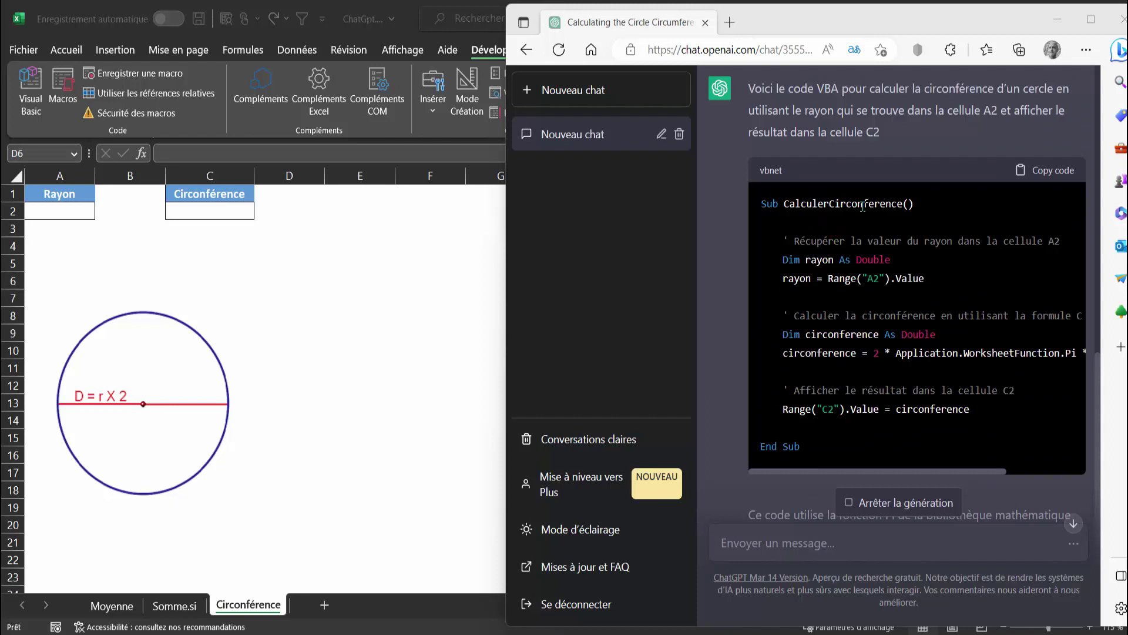
scroll(842, 385, down, 2)
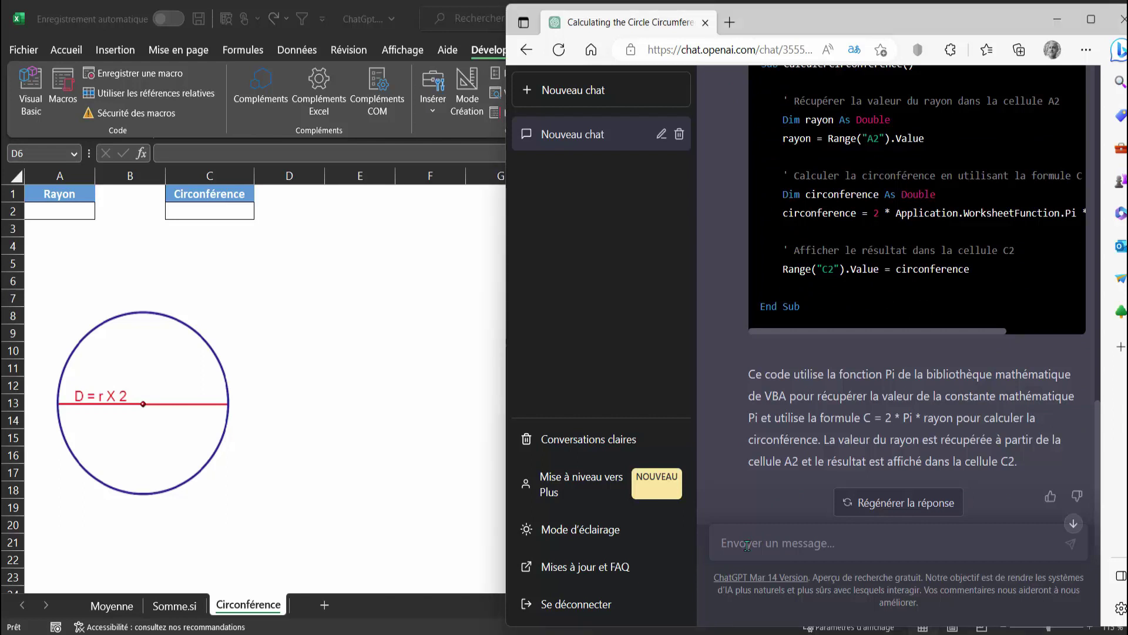
Ask ChatGPT for the procedure to follow for adding the code in Excel
text(donne moi la procédure à suivre pour copier coller le code)
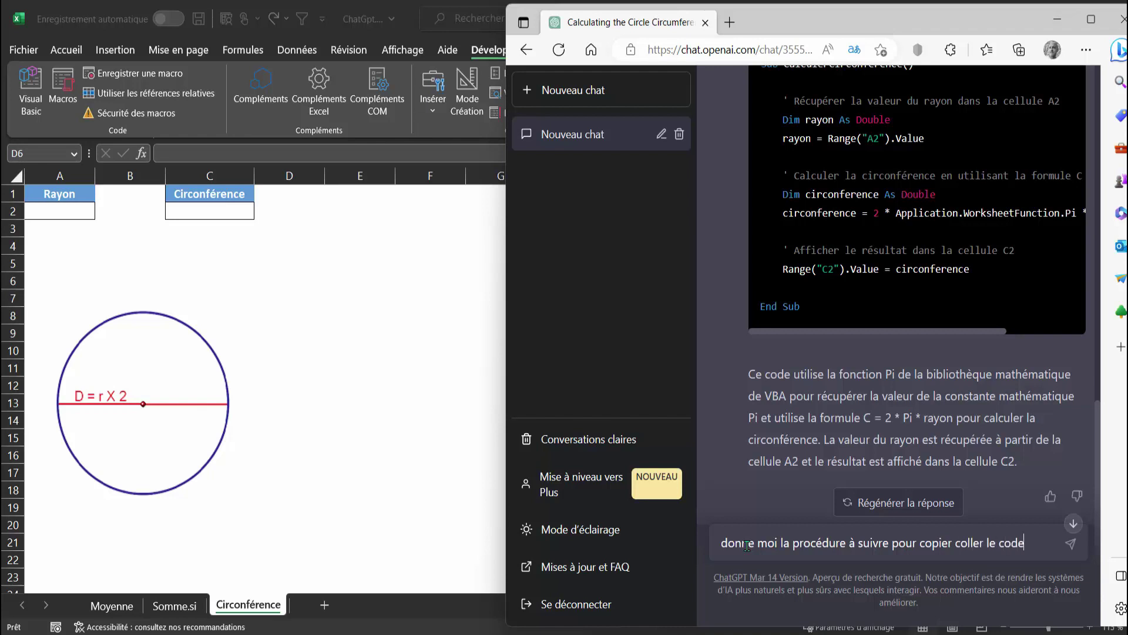
text(dans excel)
key(Return)
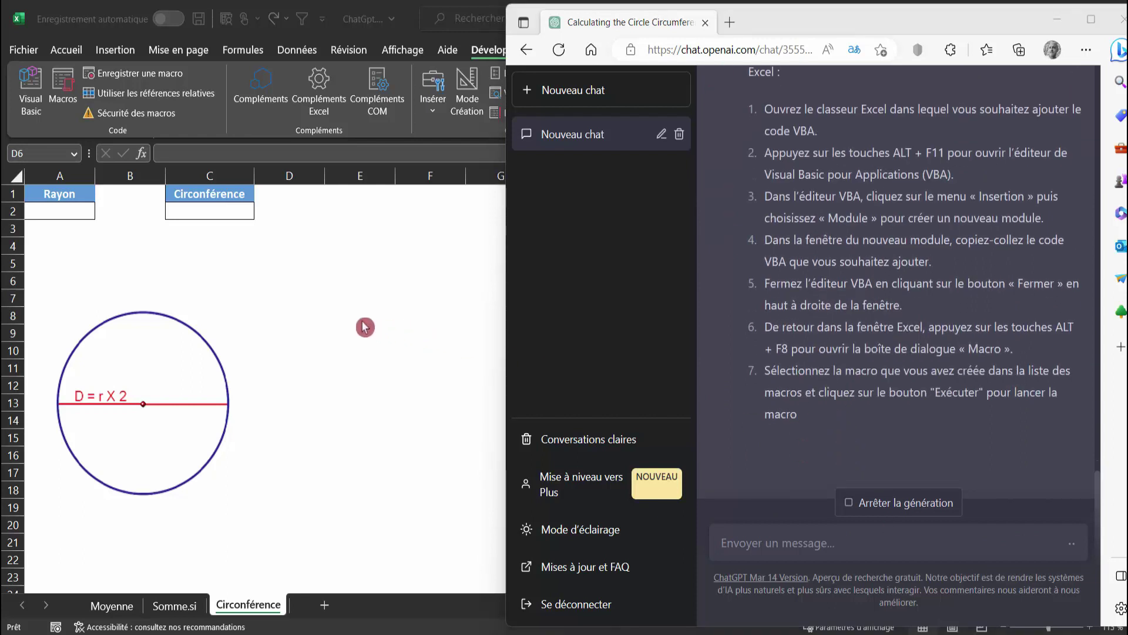
Copy the CalculerCirconference VBA macro and switch back to the Excel workbook
scroll(946, 369, up, 5)
scroll(946, 369, up, 5)
scroll(946, 369, up, 5)
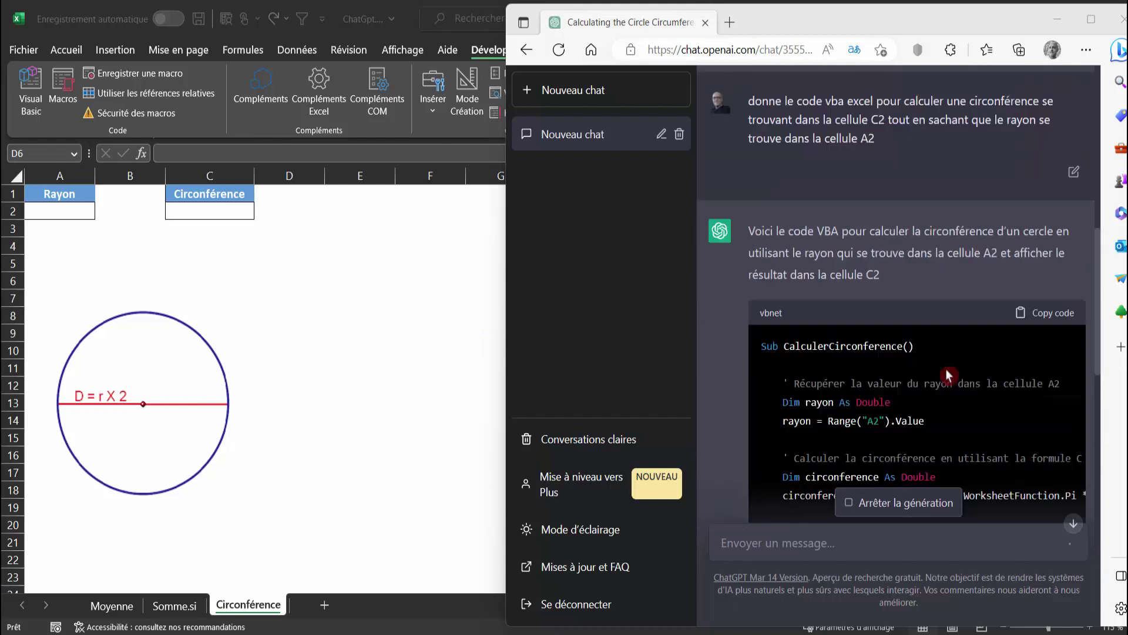
scroll(946, 369, down, 2)
scroll(946, 369, down, 4)
scroll(999, 294, up, 4)
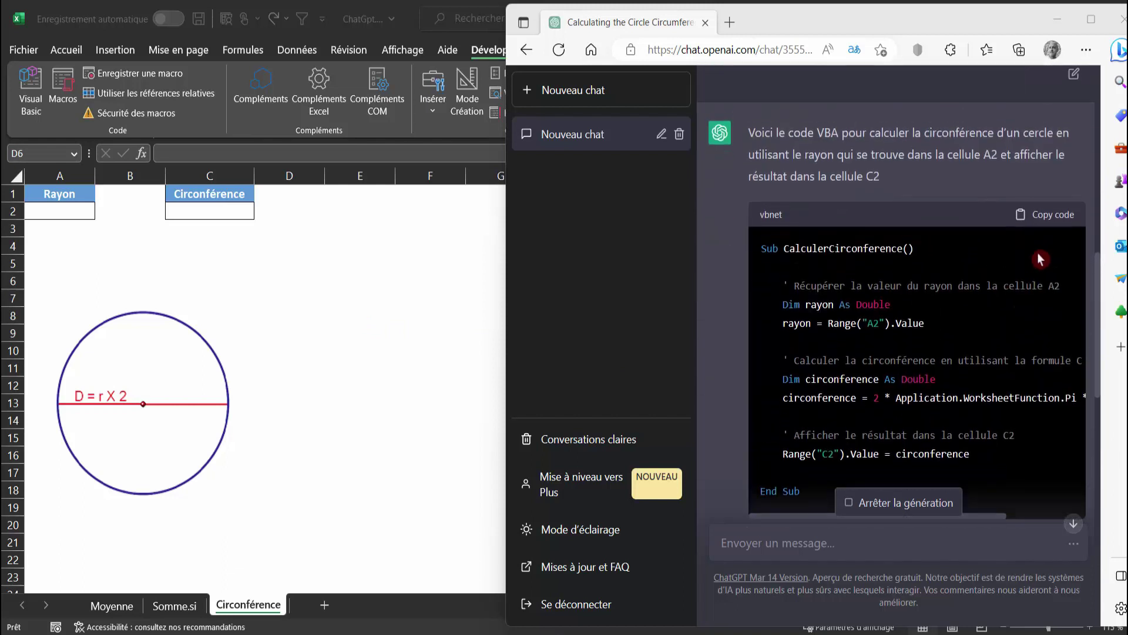
click(1055, 227)
key(alt+Tab)
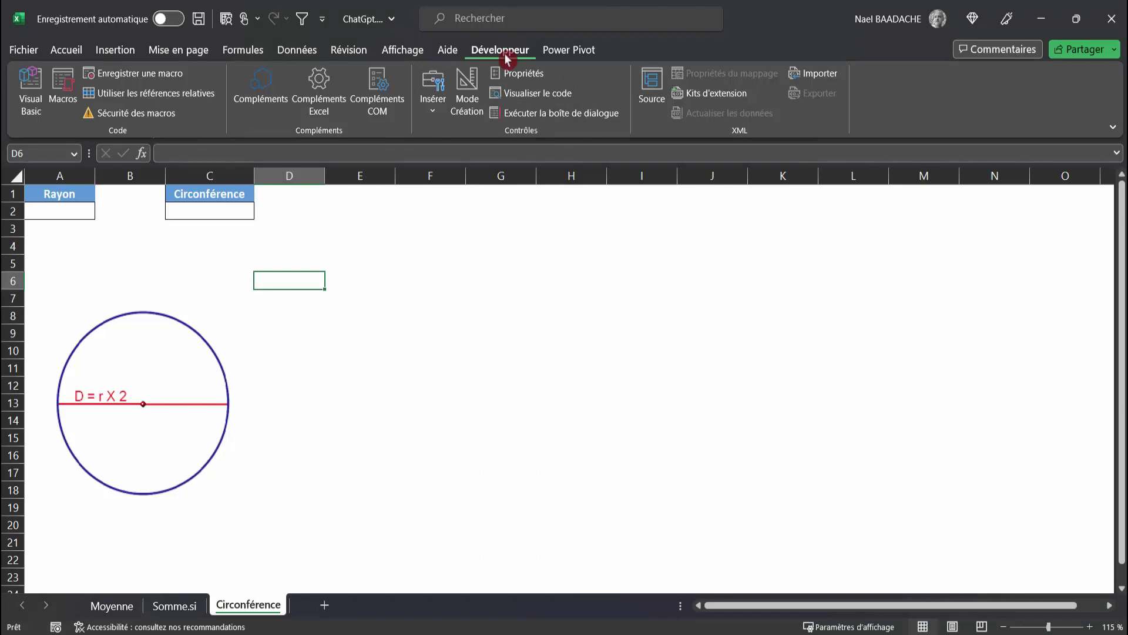
From the Circonférence sheet, paste the CalculerCirconference code into a new Module1 in the VBA editor
click(23, 51)
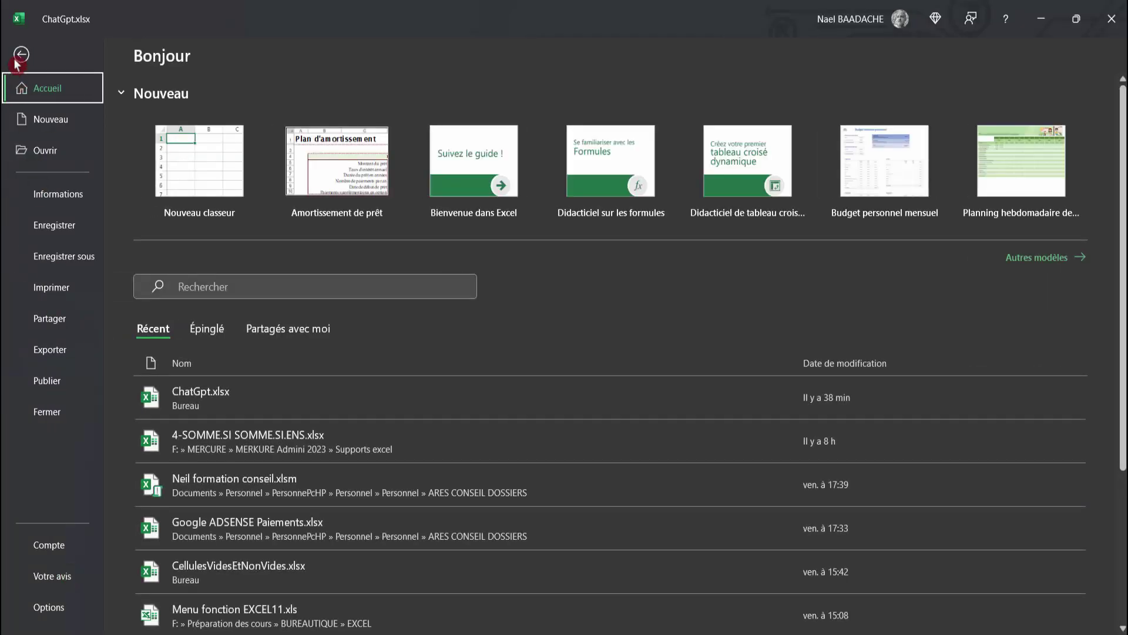
click(20, 54)
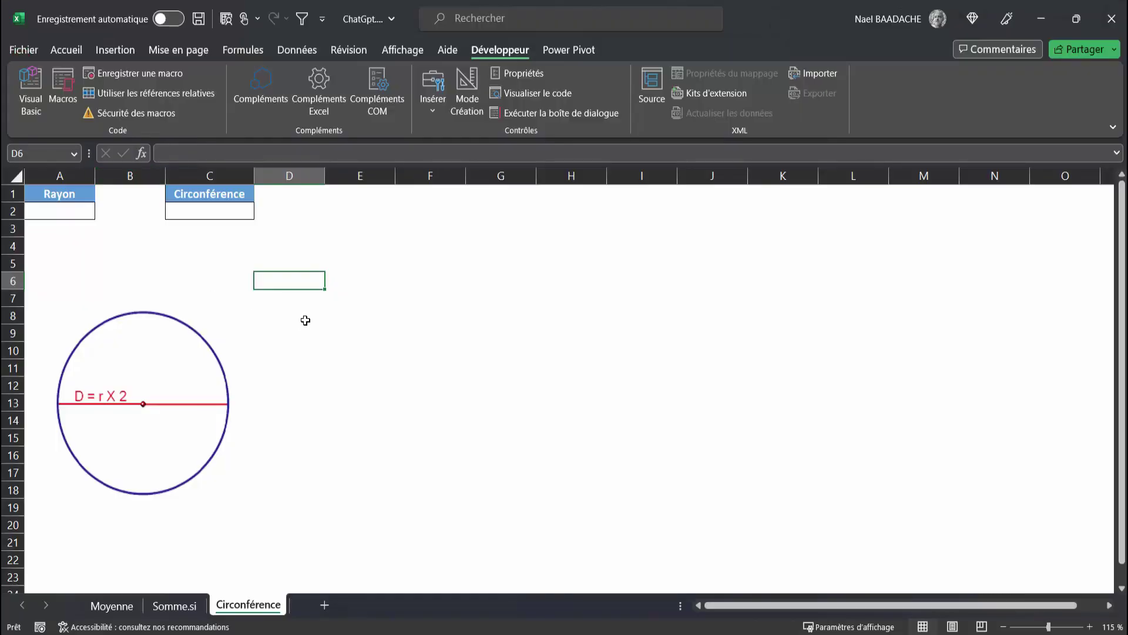
click(26, 94)
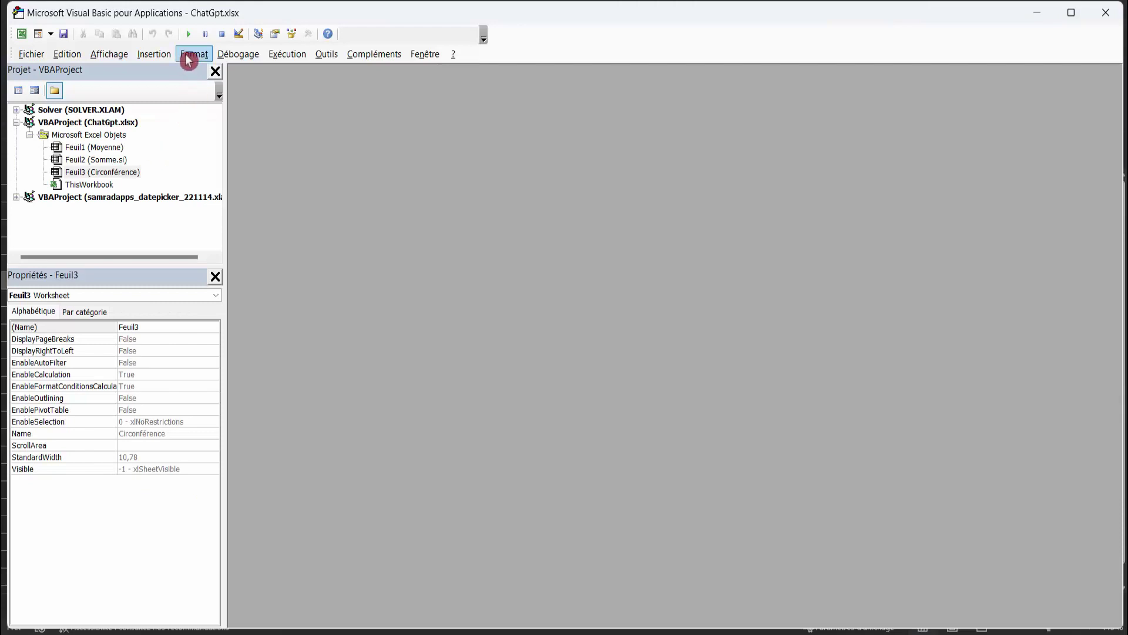
click(151, 55)
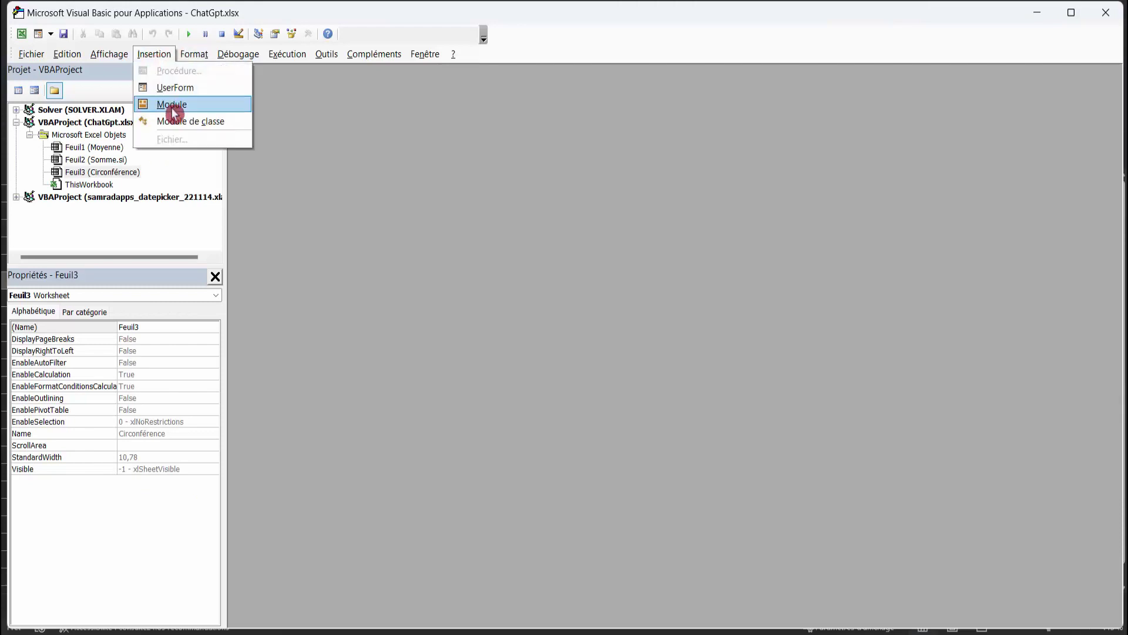
click(172, 106)
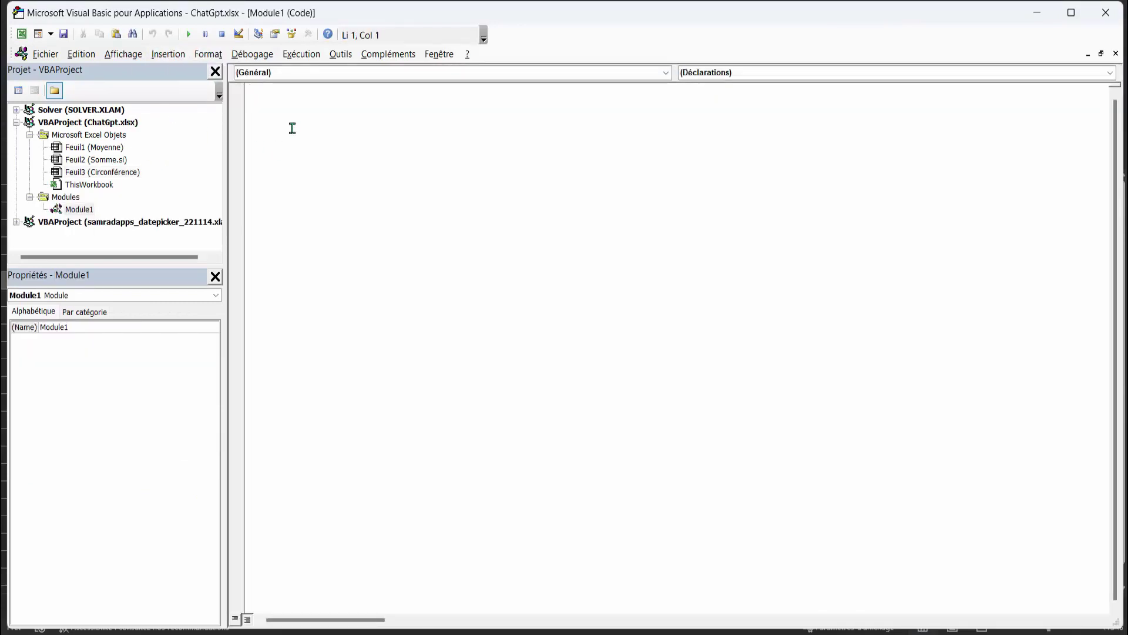
text(Sub CalculerCirconference()      ' Récupérer la valeur du rayon dans la cellule A2     Dim rayon As Double     rayon = Range("A2").Value      ' Calculer la circonférence en utilisant la formule C = 2 * pi * rayon     Dim circonference As Double     circonference = 2 * Application.WorksheetFunction.Pi * rayon      ' Afficher le résultat dans la cellule C2     Range("C2").Value = circonference  End Sub)
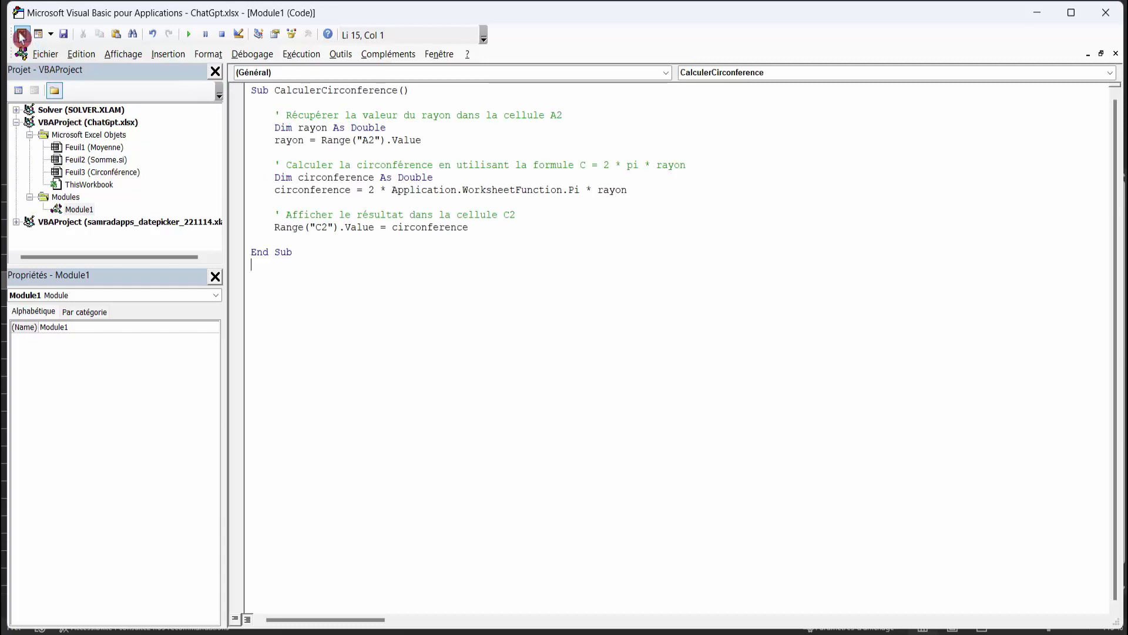
Back in the workbook, enter a radius of 20 in cell A2
click(21, 37)
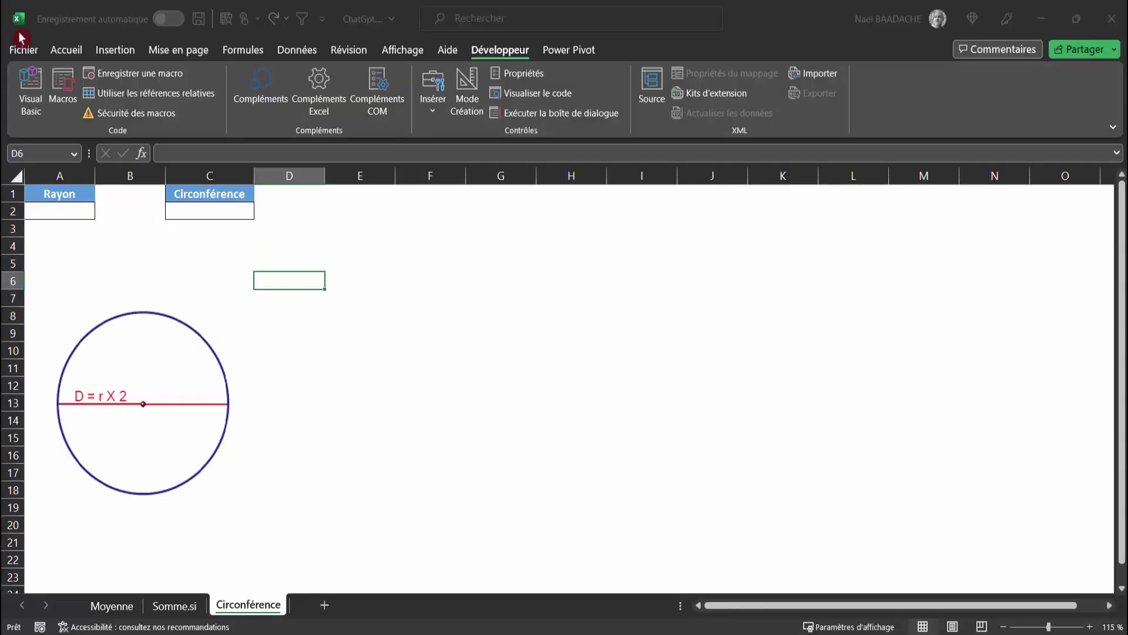
click(68, 219)
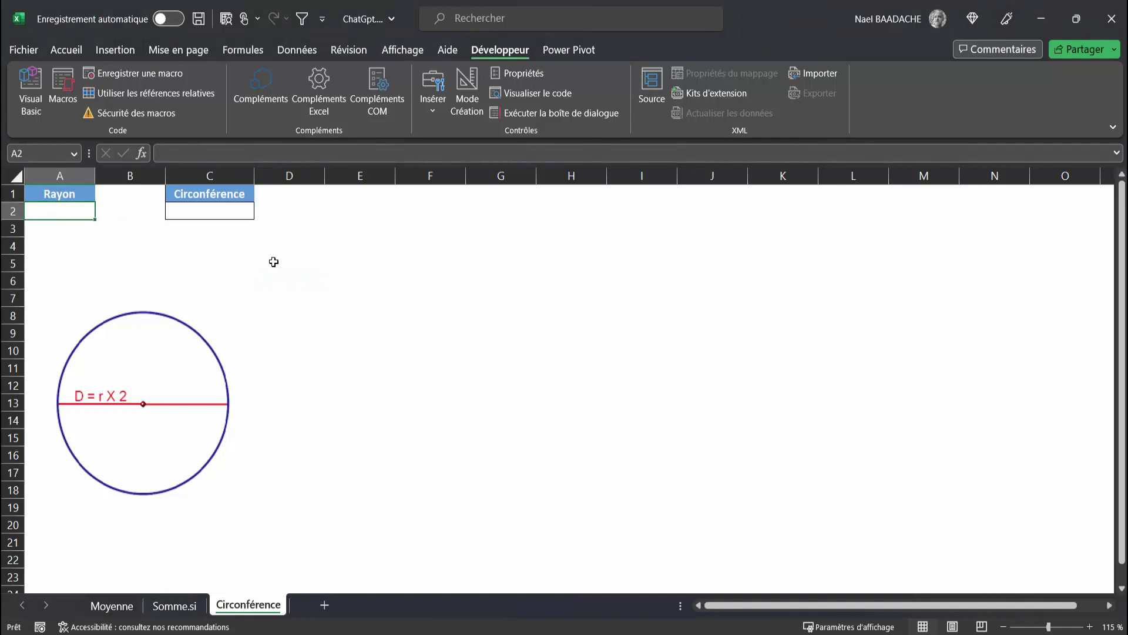
text(20)
key(Return)
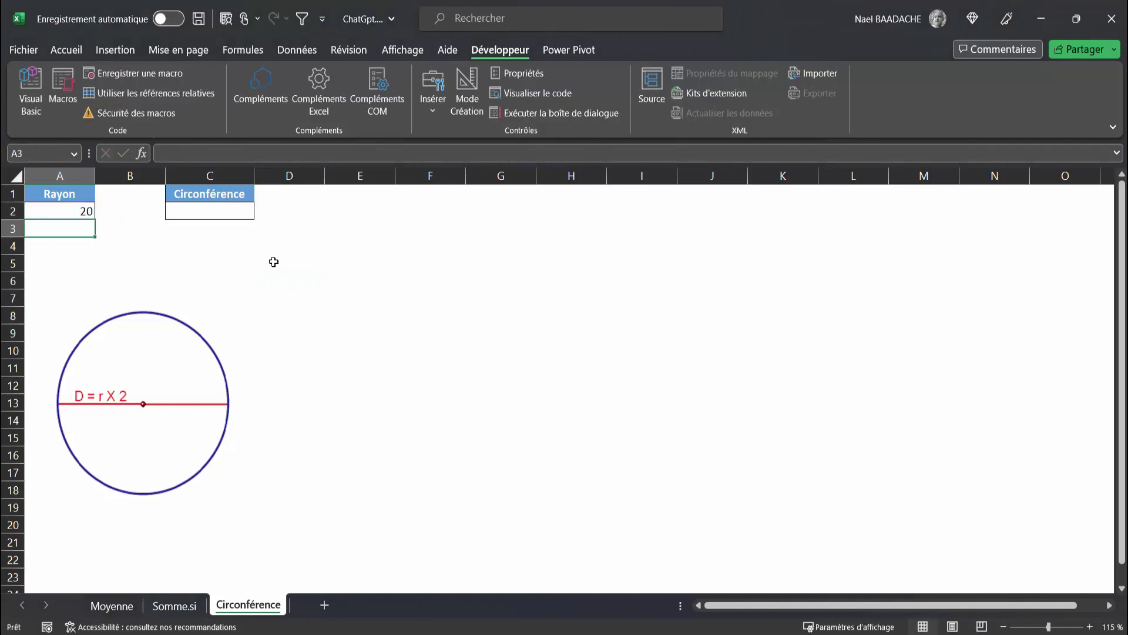
Select C2 and run the CalculerCirconference macro, filling C2 with 125,6637061
click(219, 207)
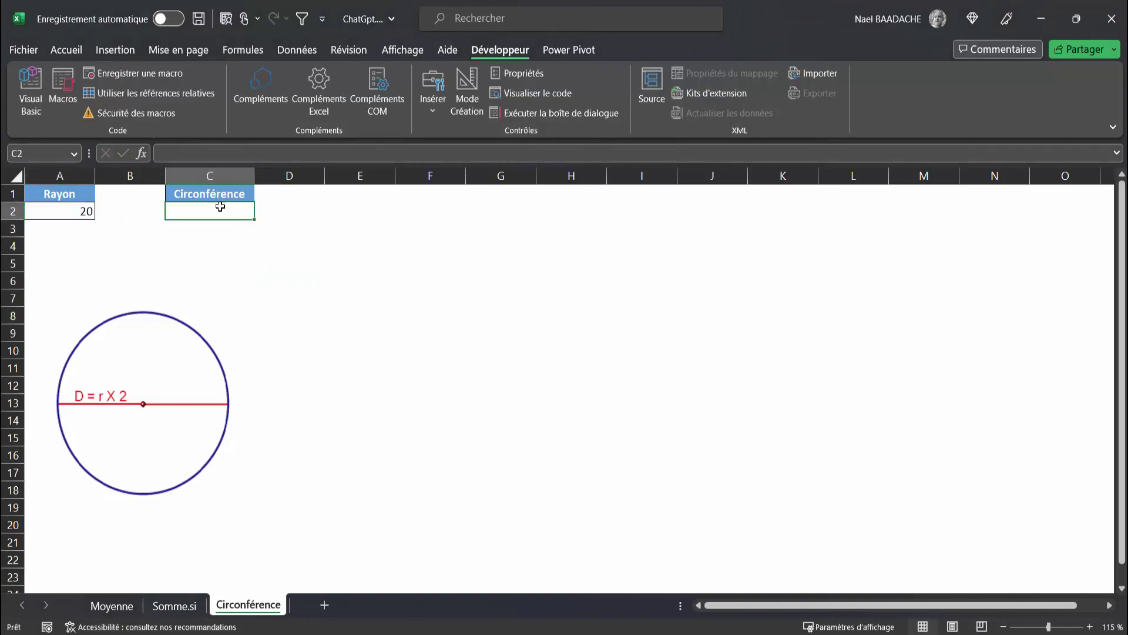
click(59, 86)
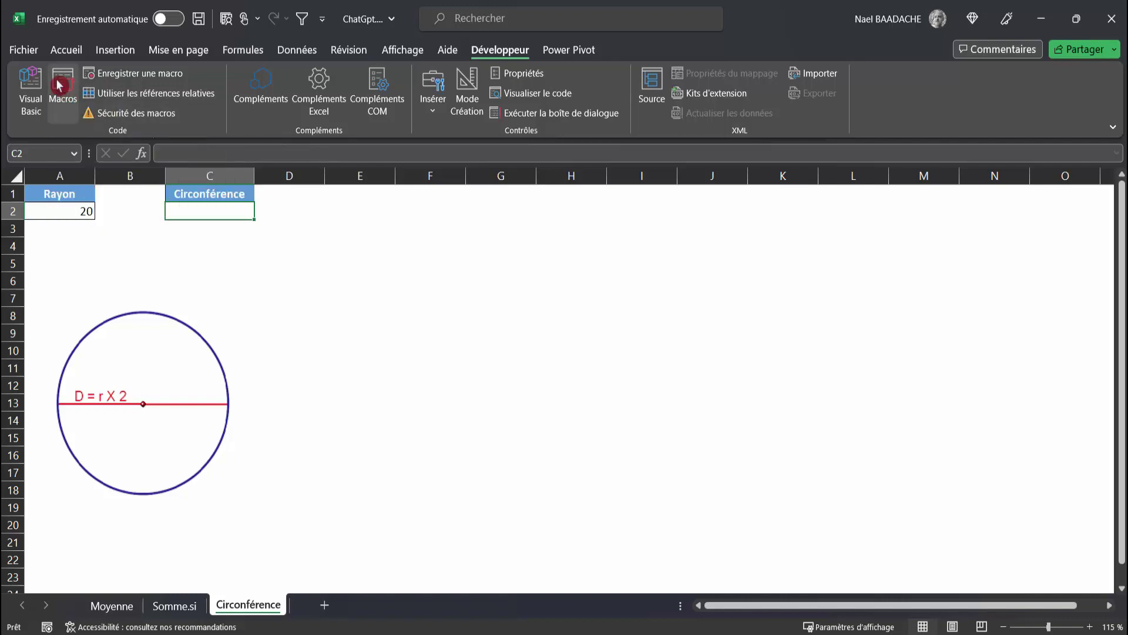
click(636, 219)
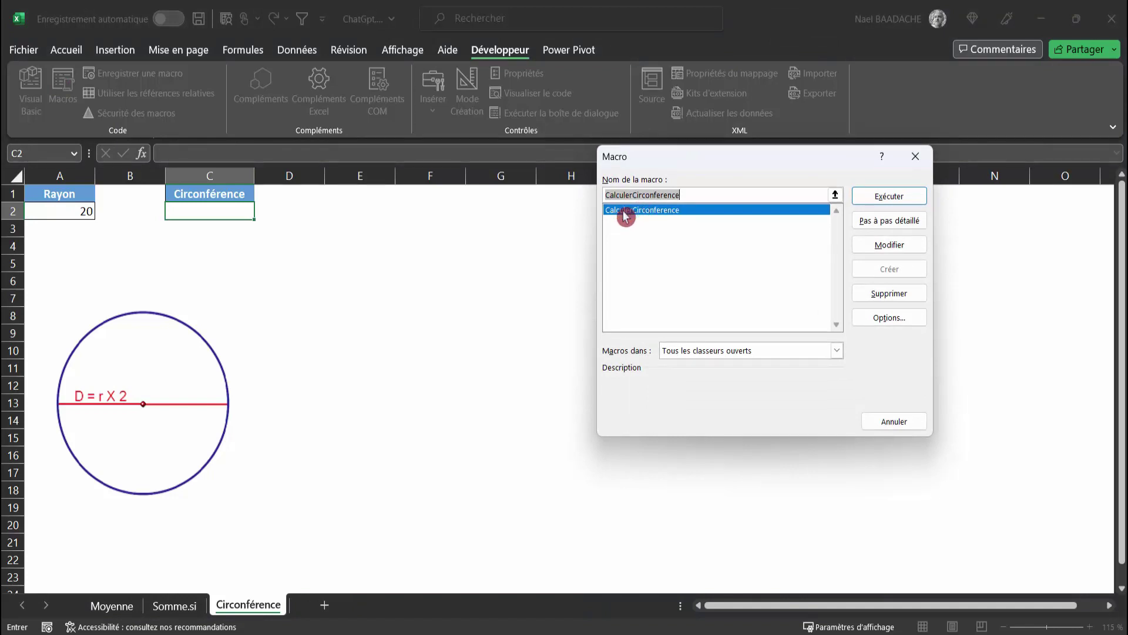
click(884, 196)
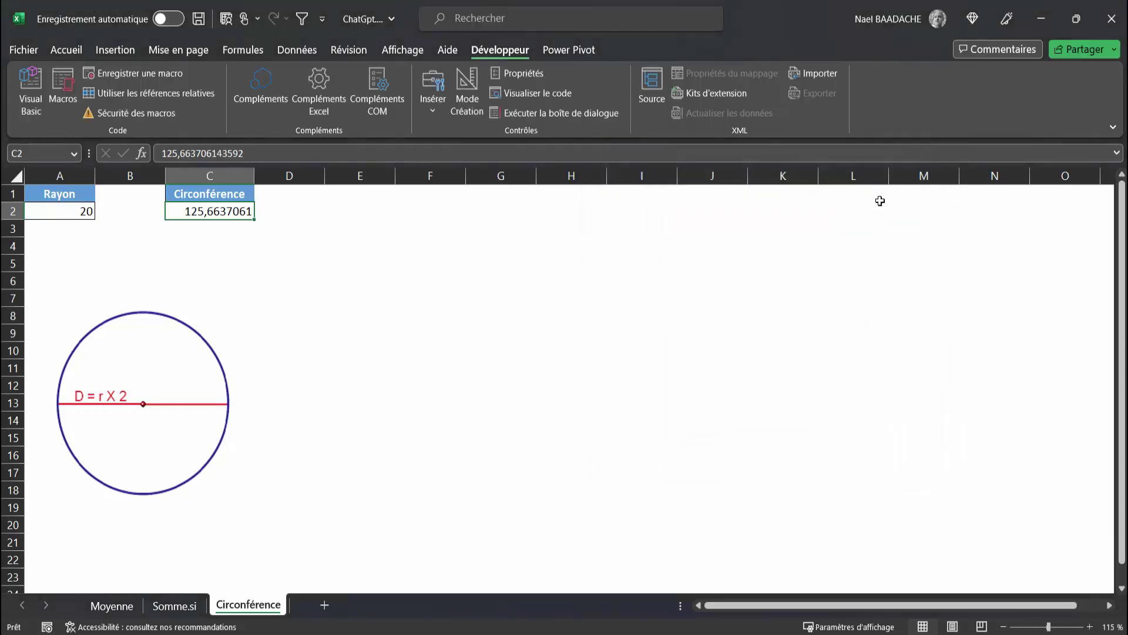
click(235, 219)
click(322, 278)
click(109, 55)
Draw a blue rectangle shape over cells E3 to F4
click(206, 119)
click(235, 187)
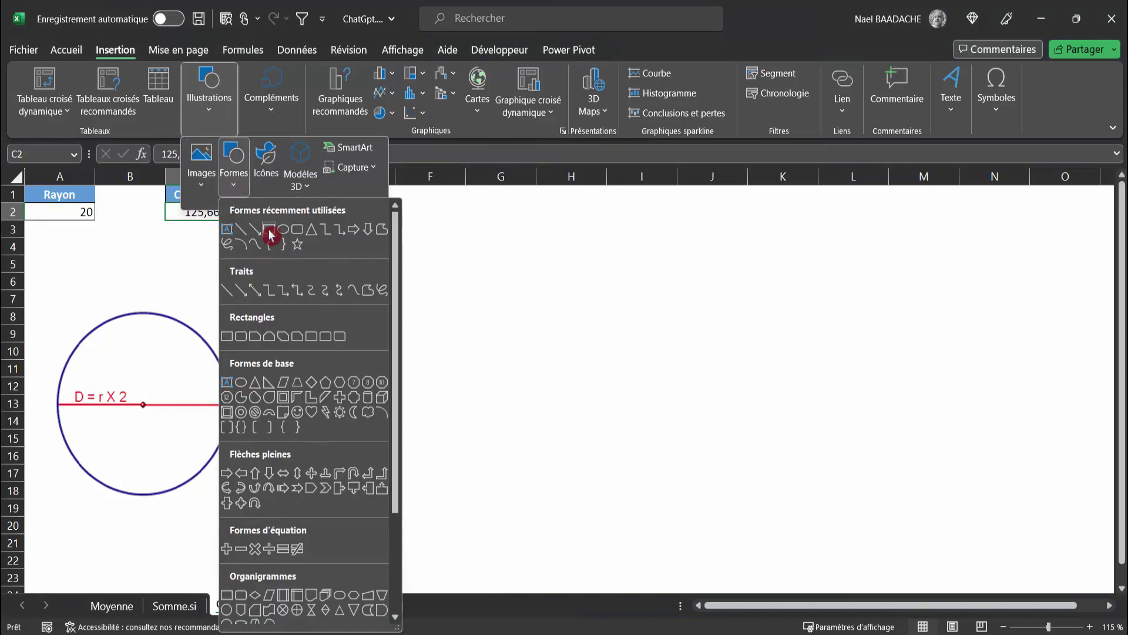
click(270, 231)
drag(370, 227, 463, 256)
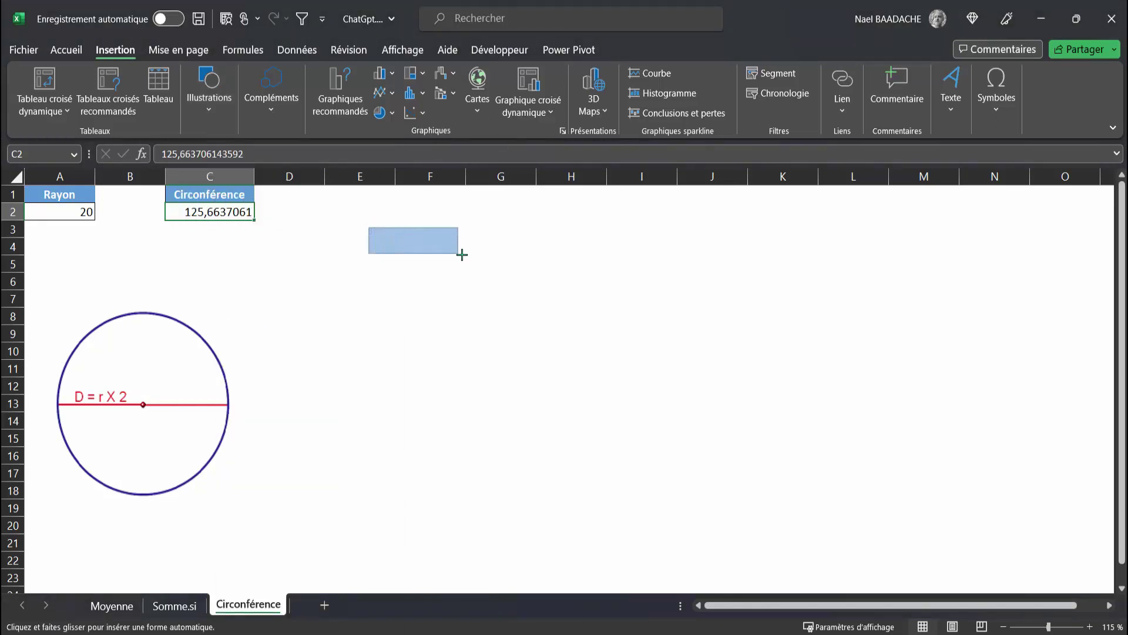
Assign the CalculerCirconference macro to the rectangle so it acts as a button
right_click(442, 239)
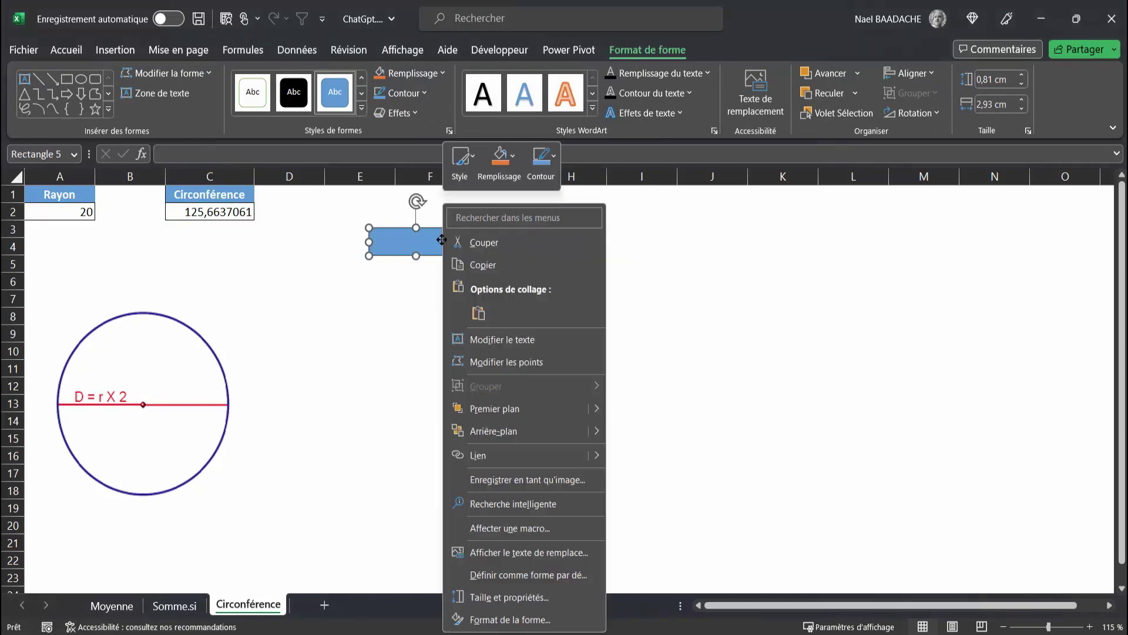
click(495, 529)
click(474, 404)
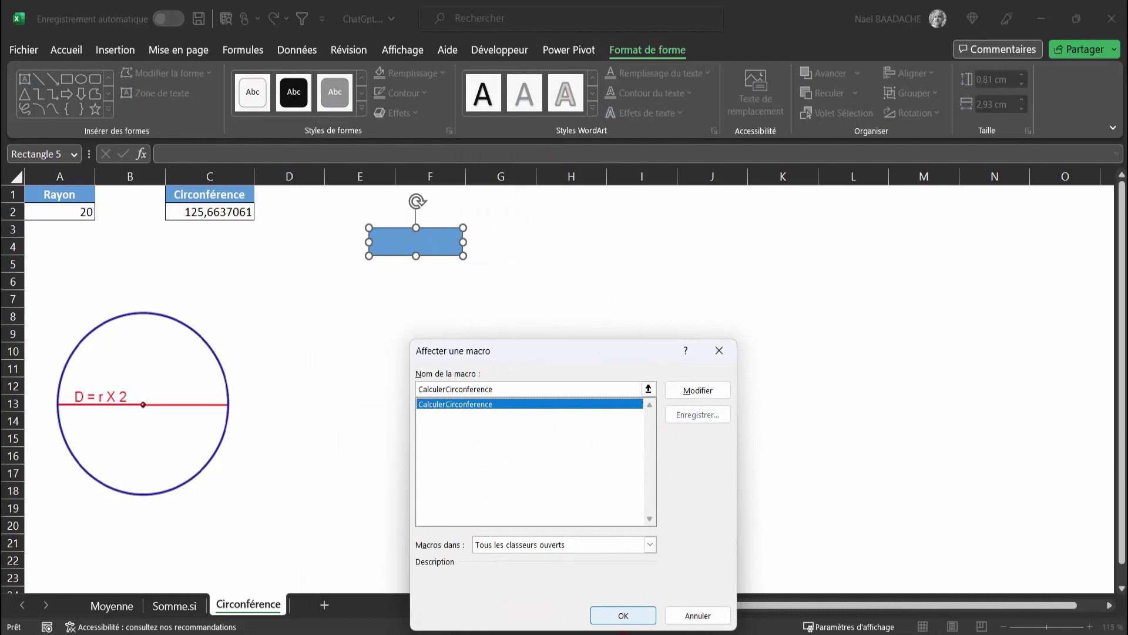
click(632, 618)
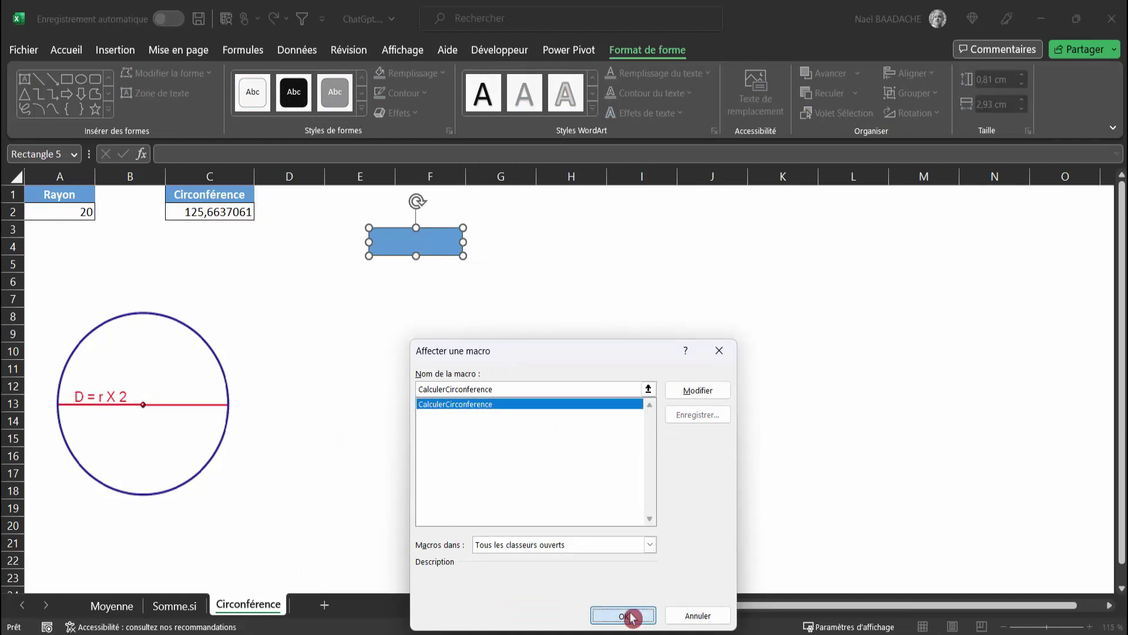
click(407, 335)
Change A2 to 40 and click the rectangle button, updating C2 to 251,3274123
click(57, 212)
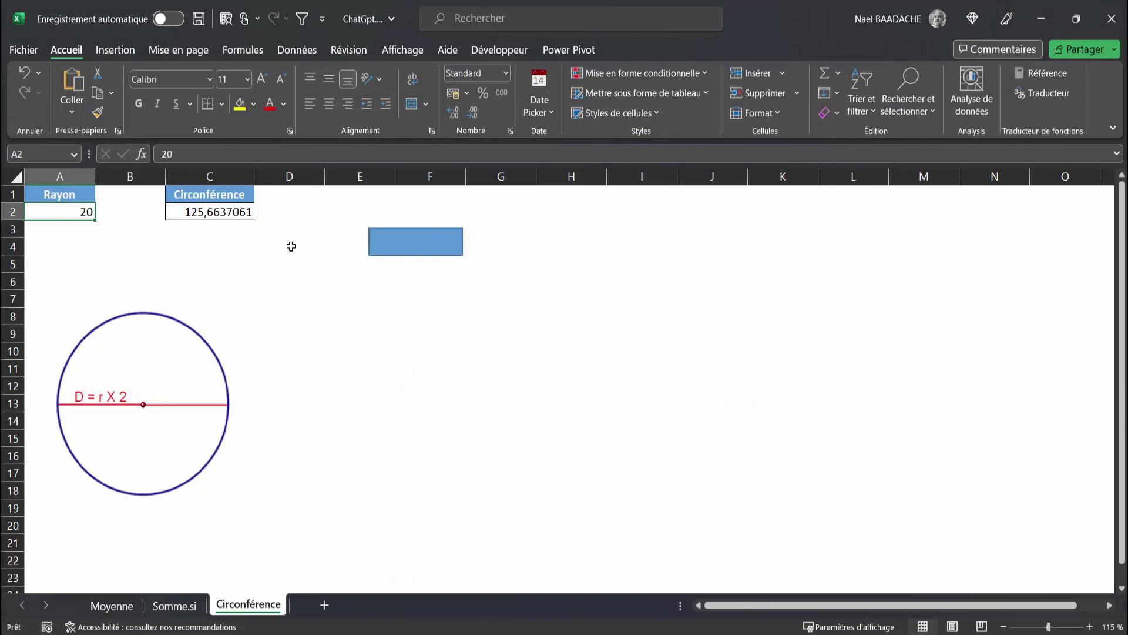
text(40)
key(Return)
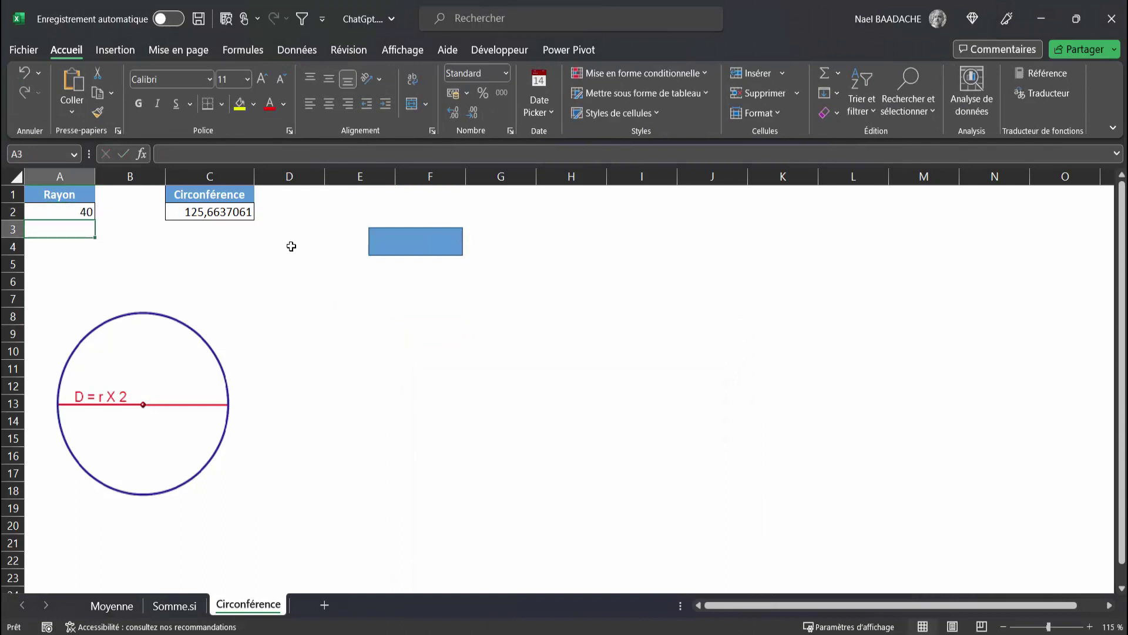
click(424, 247)
click(215, 213)
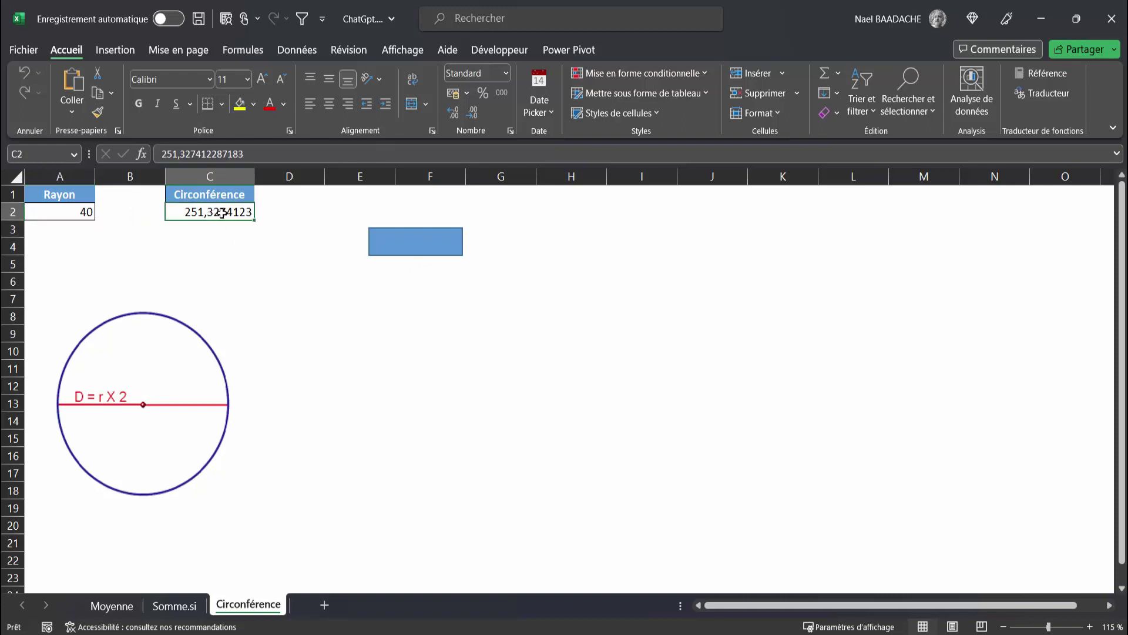
click(69, 215)
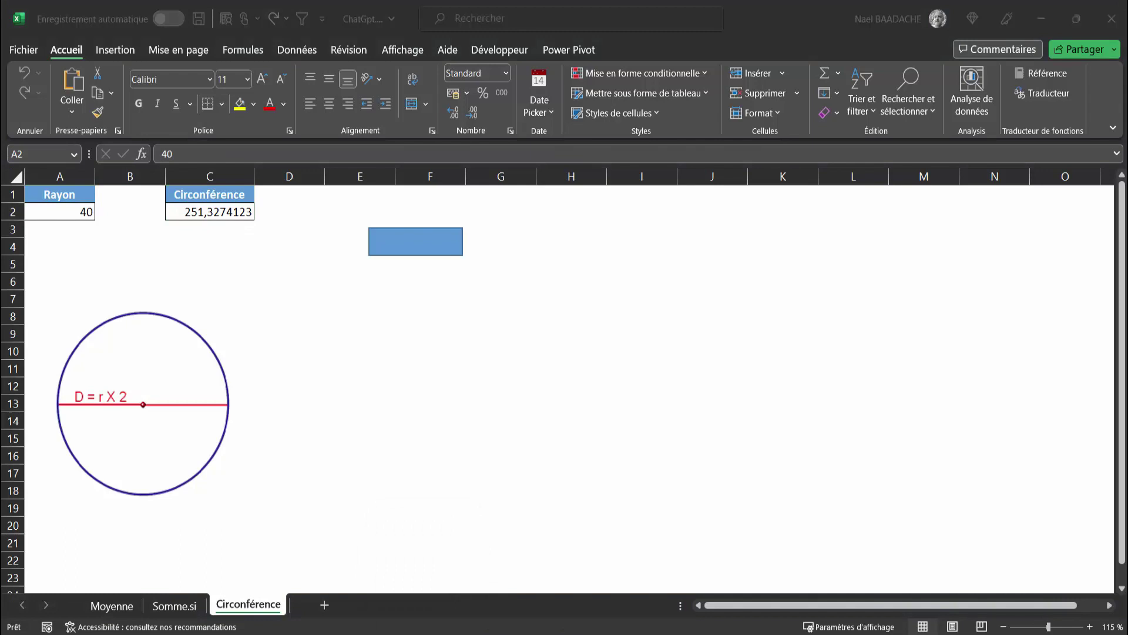
Scroll the ChatGPT conversation back to the formula answer and the VBA code request
scroll(852, 370, down, 5)
scroll(841, 376, up, 10)
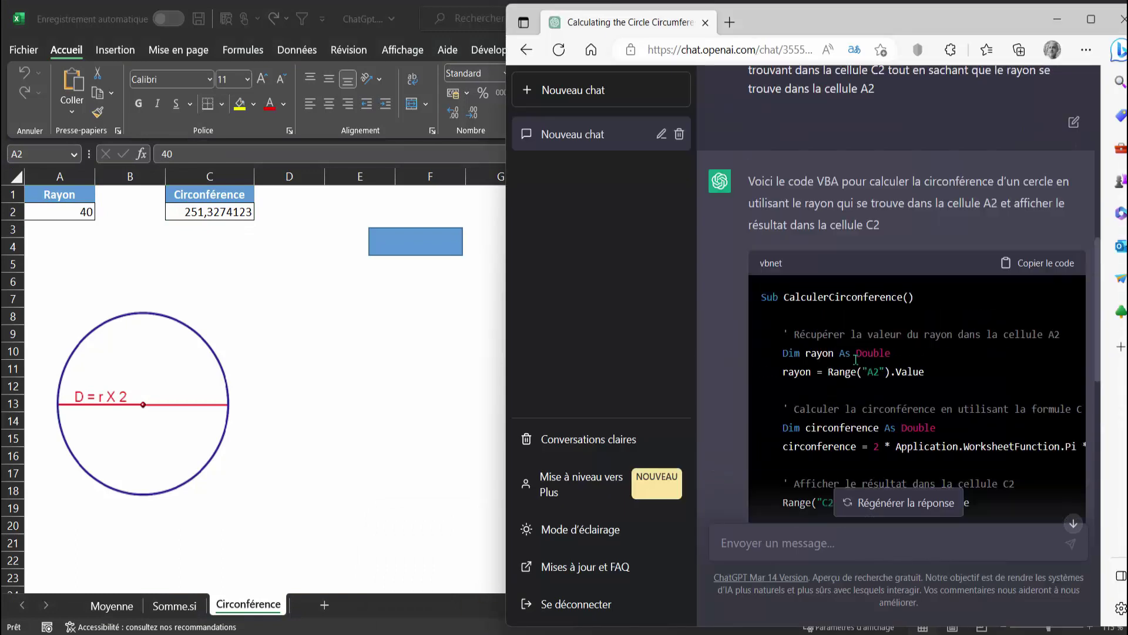
scroll(811, 405, up, 10)
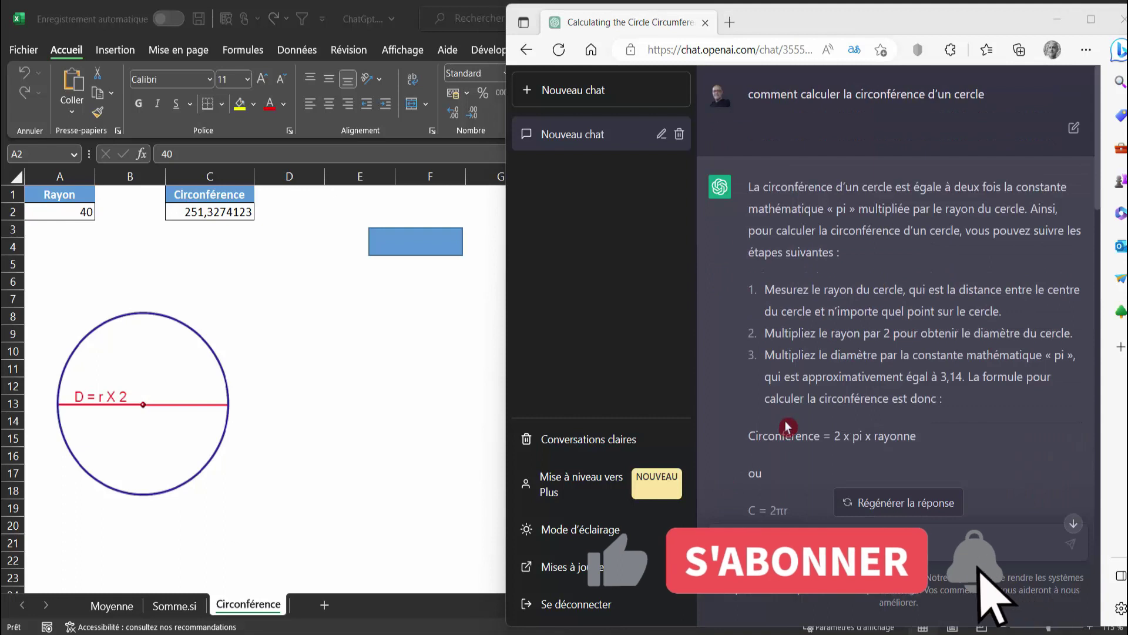
scroll(817, 373, down, 3)
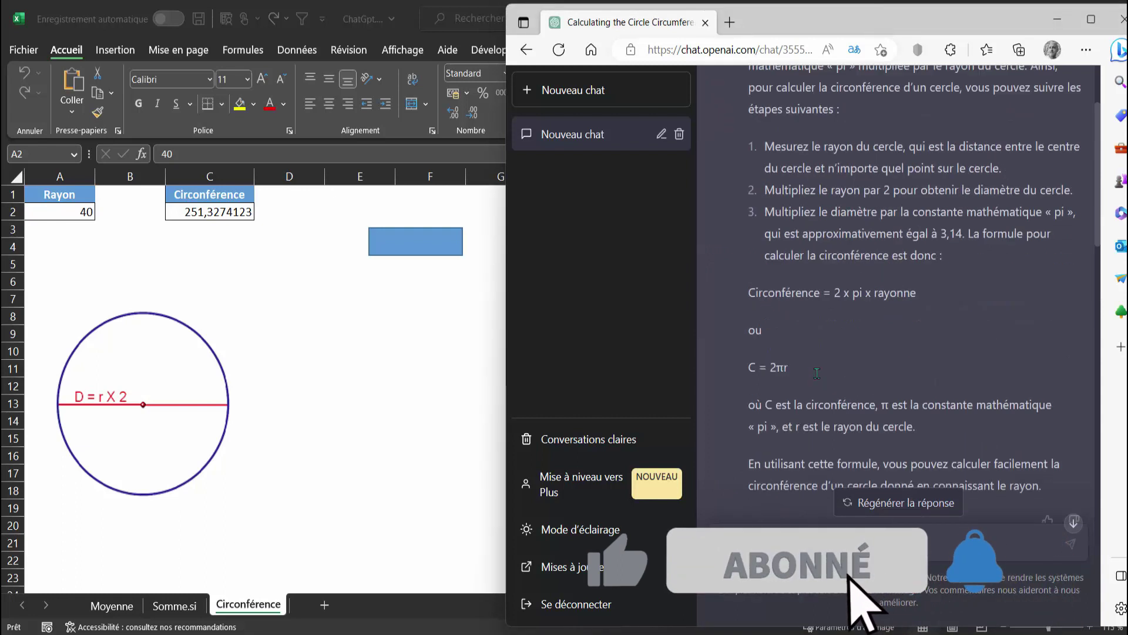
scroll(817, 374, down, 2)
click(429, 395)
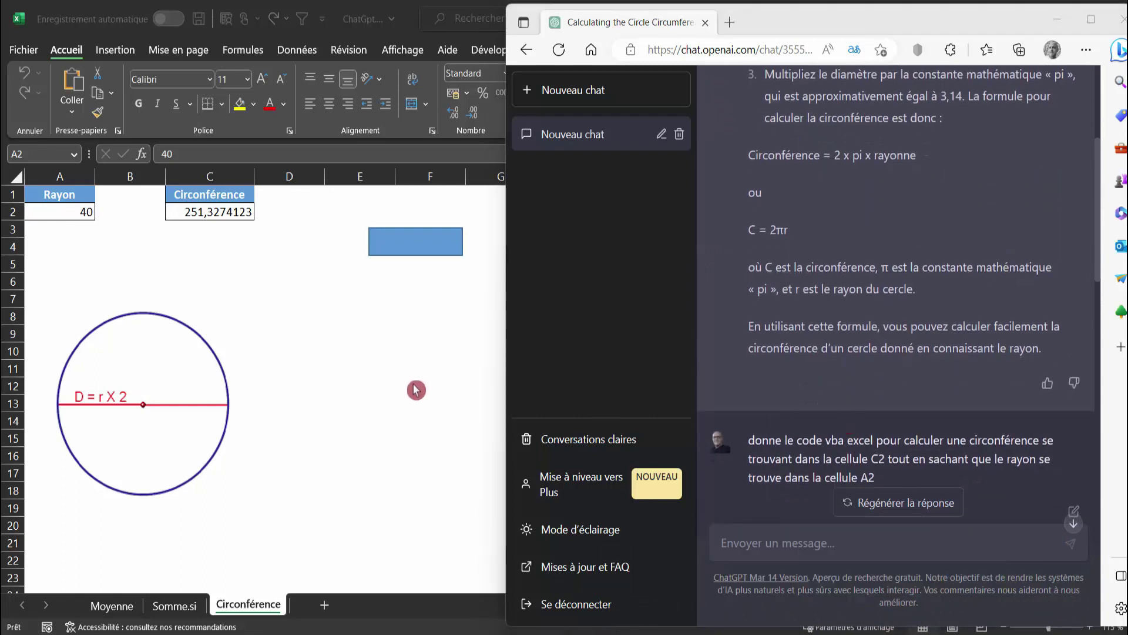